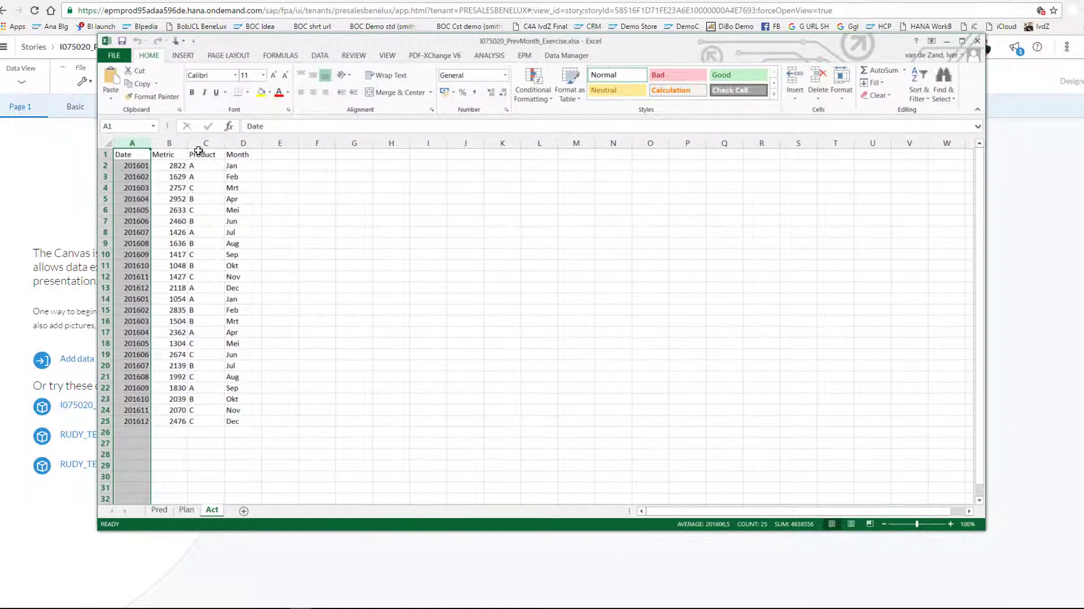
# Inspect the Product, Metric and Date columns of the Act data in Excel
pyautogui.click(202, 144)
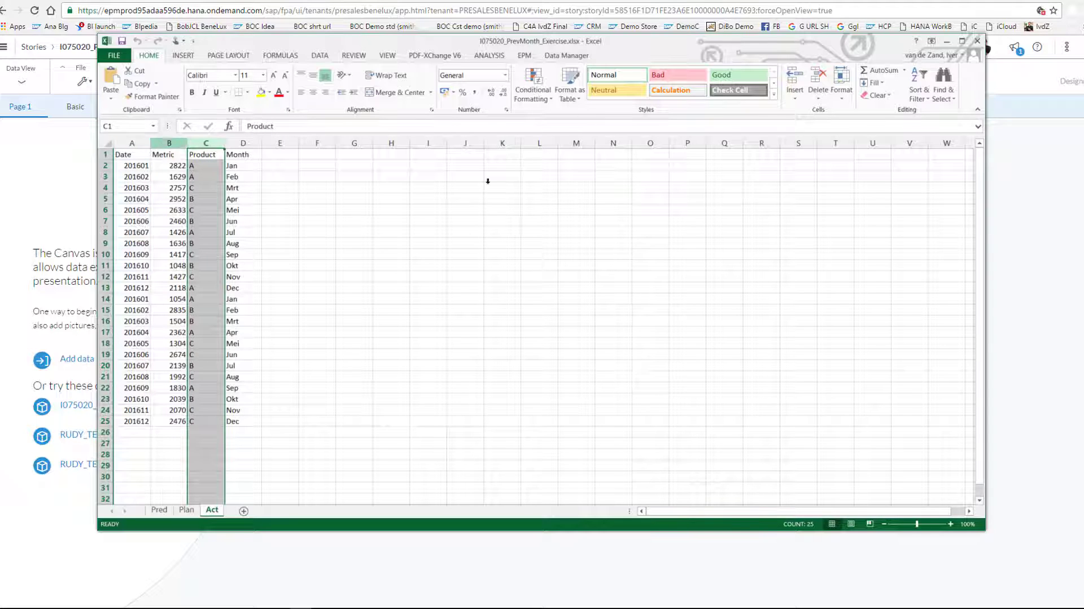
pyautogui.click(169, 143)
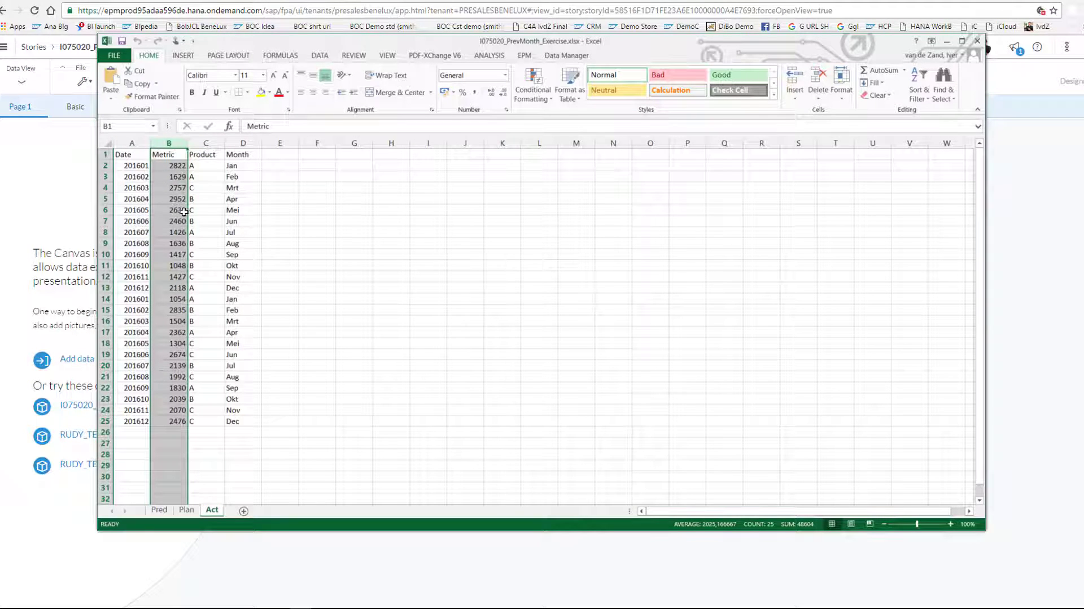
pyautogui.click(132, 145)
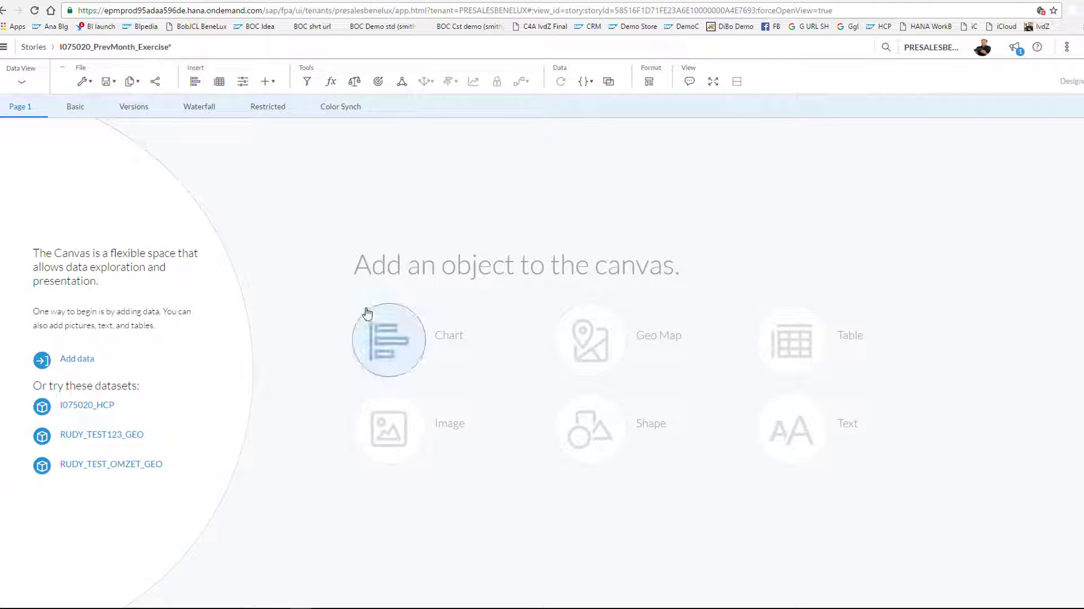
# Insert an enlarged bar chart plotting the Metric measure by the Date dimension for Actuals
pyautogui.click(389, 345)
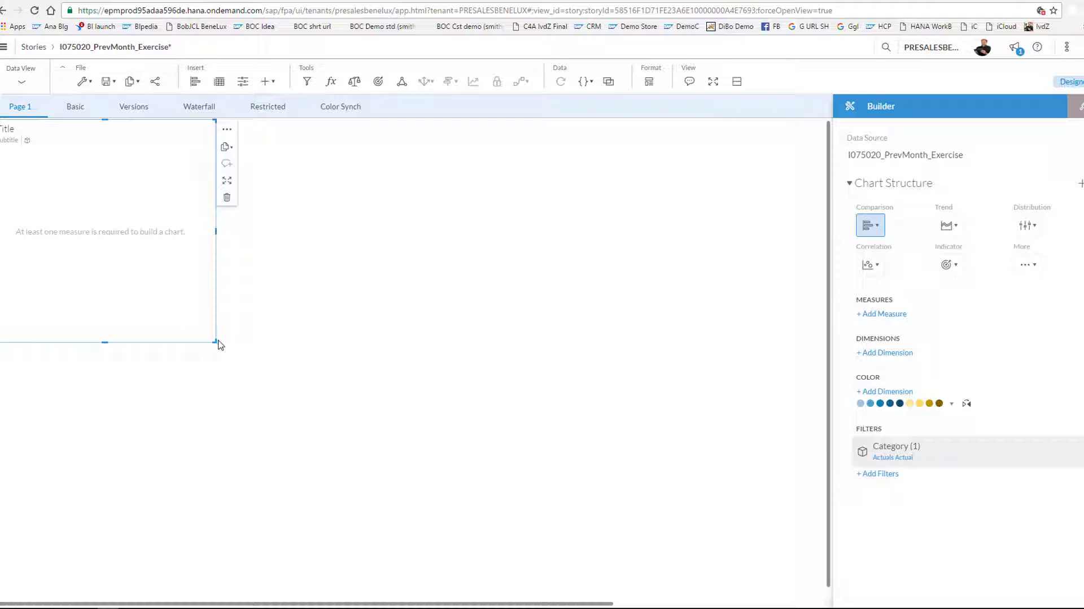
pyautogui.moveTo(214, 341); pyautogui.dragTo(410, 444)
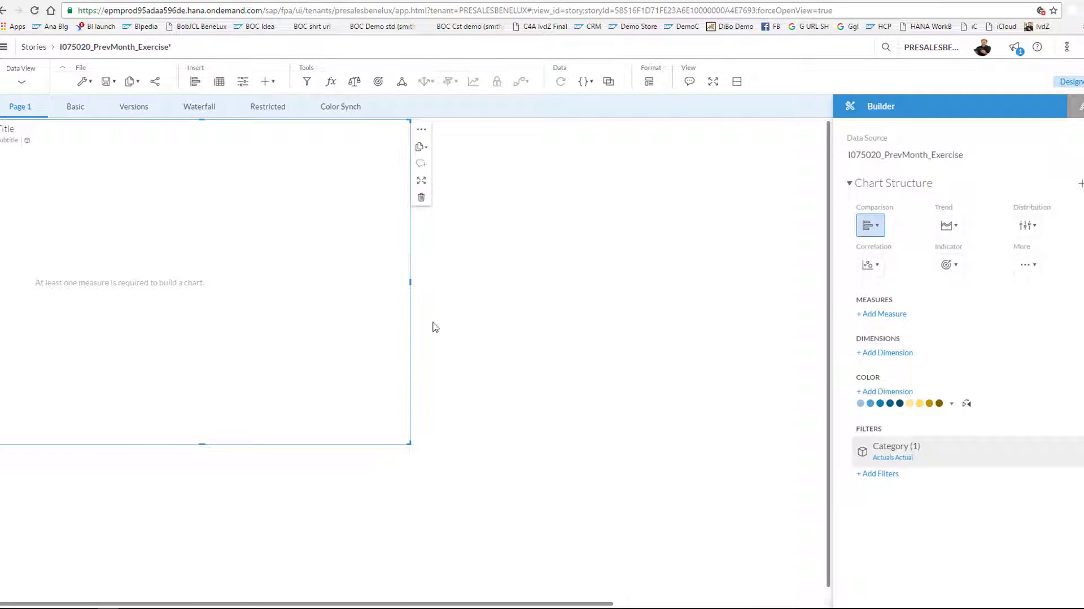
pyautogui.click(891, 316)
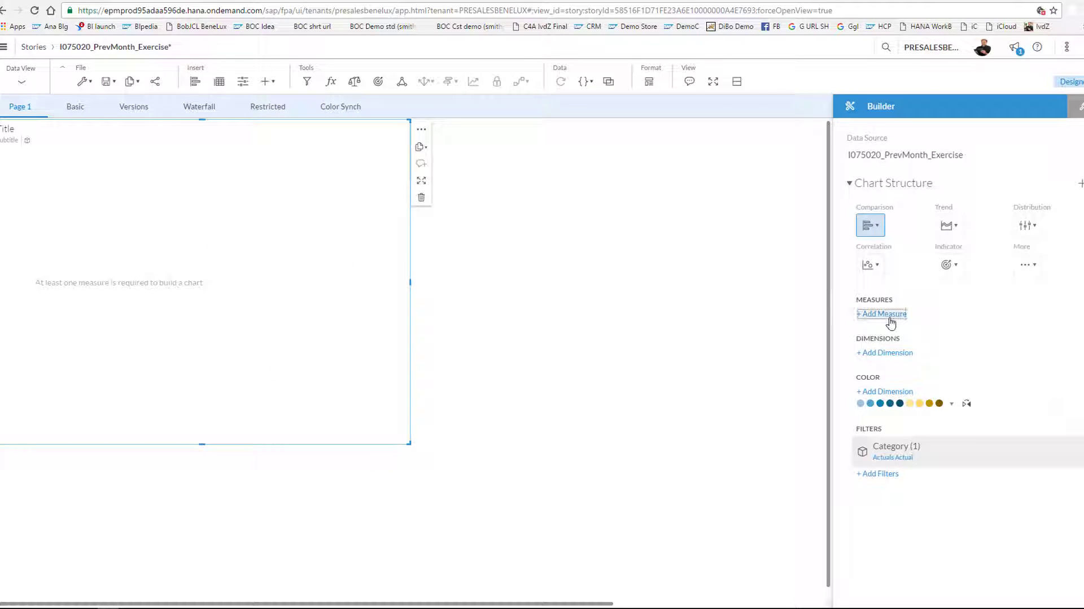
pyautogui.click(894, 437)
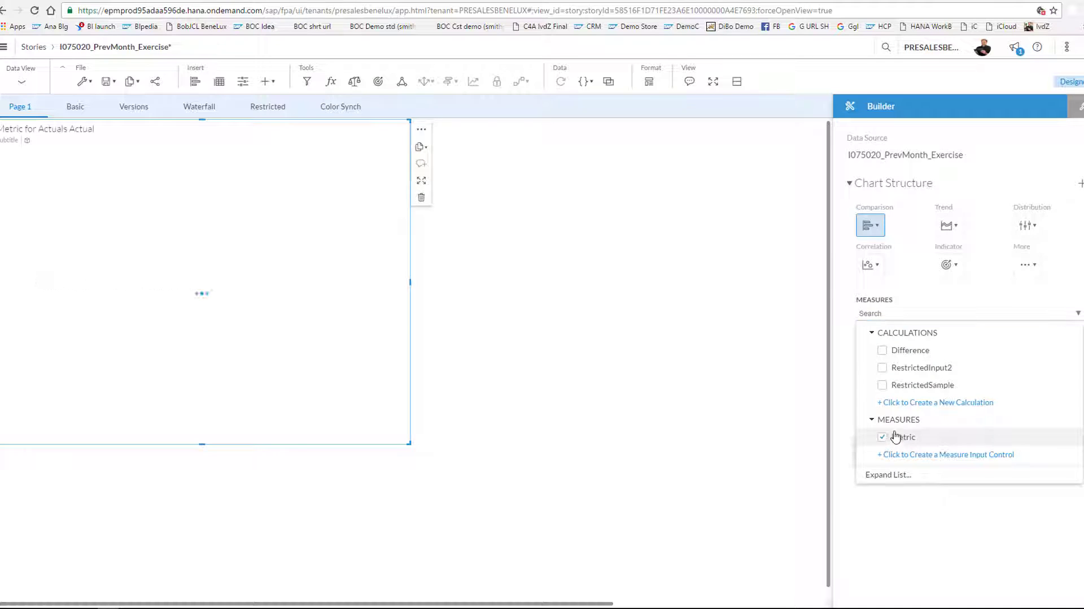
pyautogui.click(937, 307)
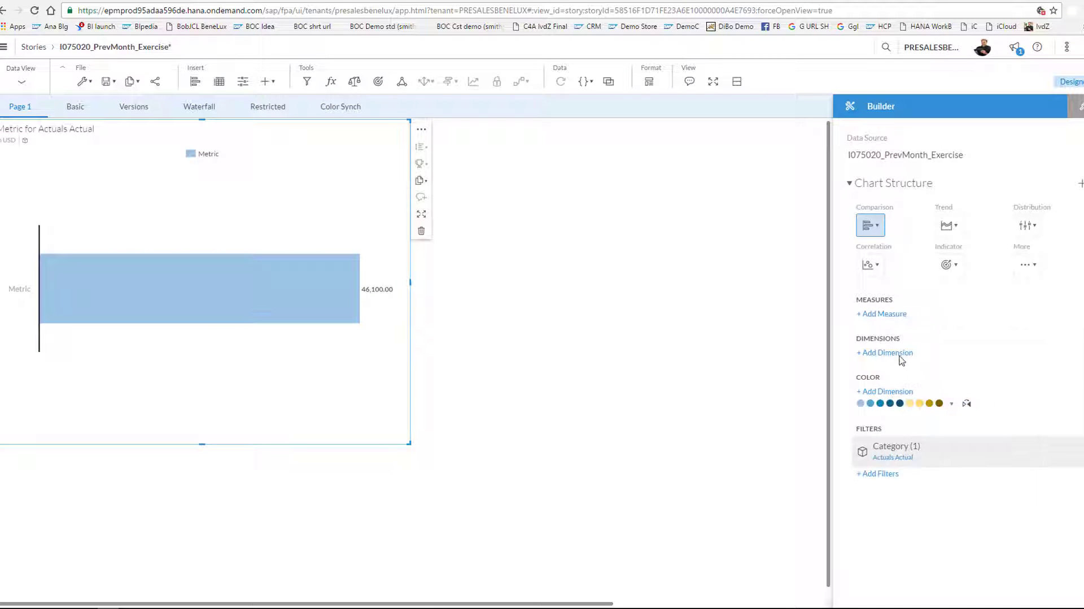
pyautogui.click(880, 383)
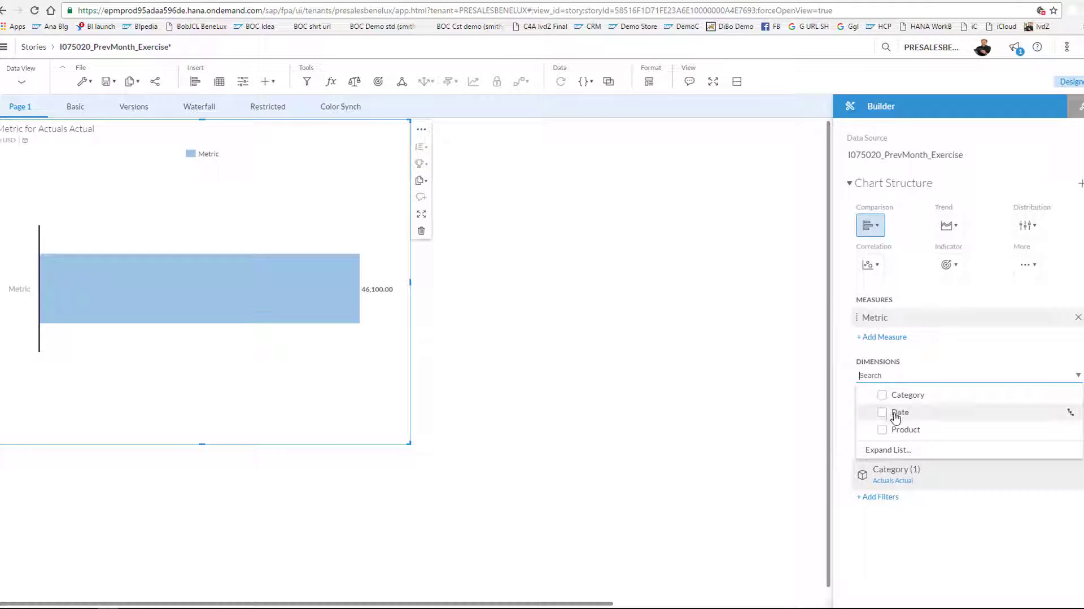
pyautogui.click(904, 413)
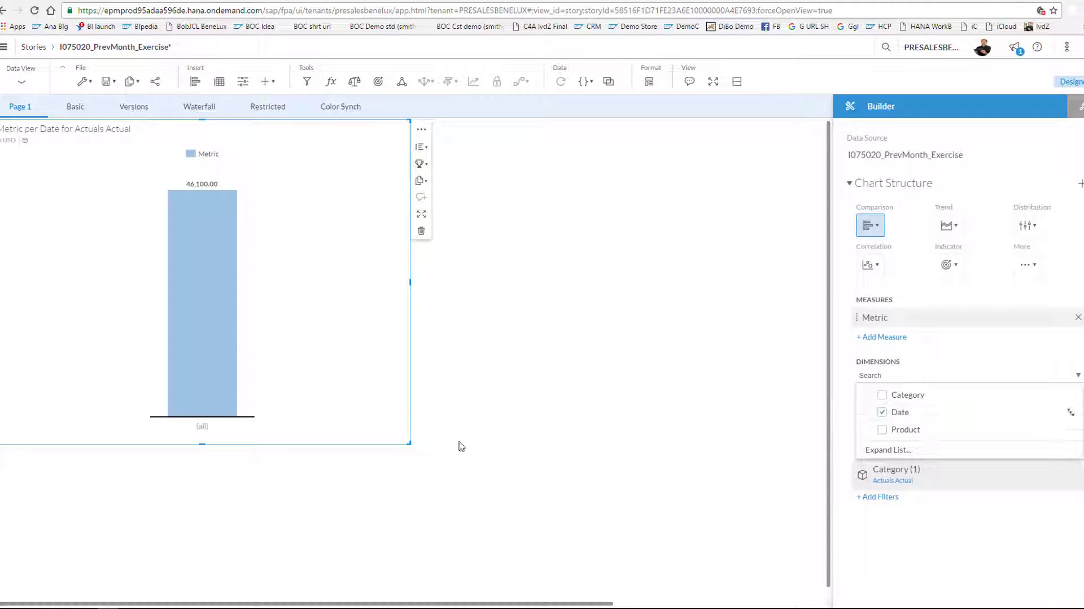
# Drill the chart from all dates into 2016, then Q4, to show the Oct, Nov and Dec bars
pyautogui.click(203, 427)
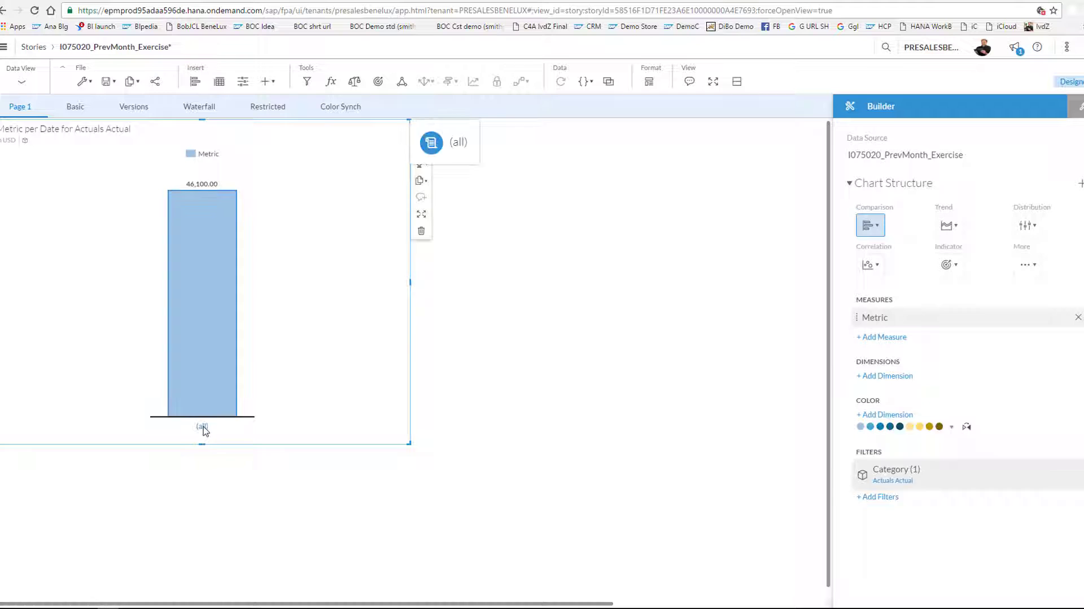
pyautogui.click(257, 413)
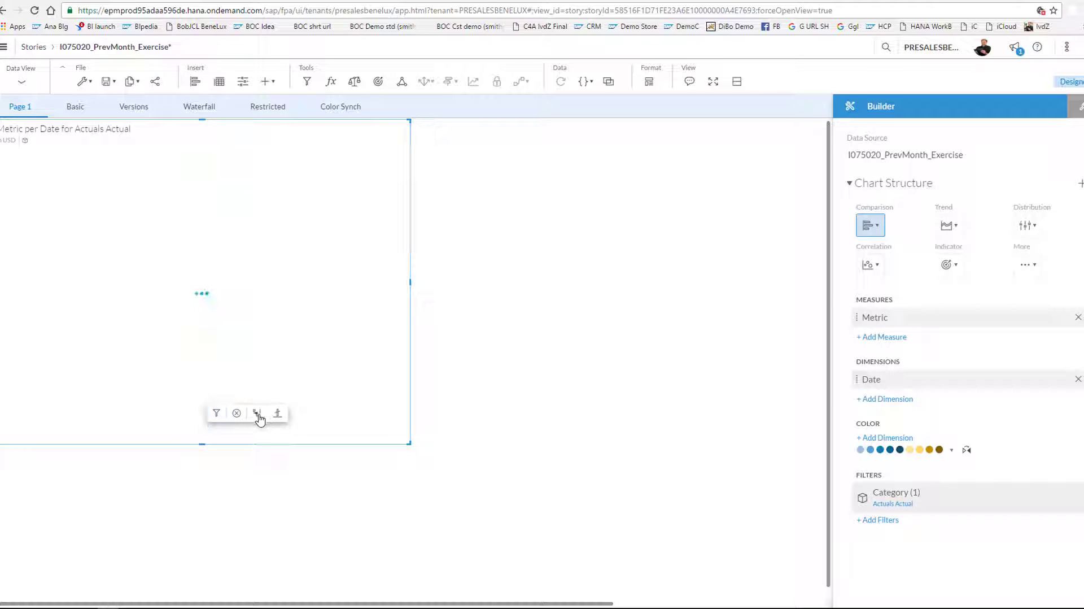
pyautogui.click(212, 430)
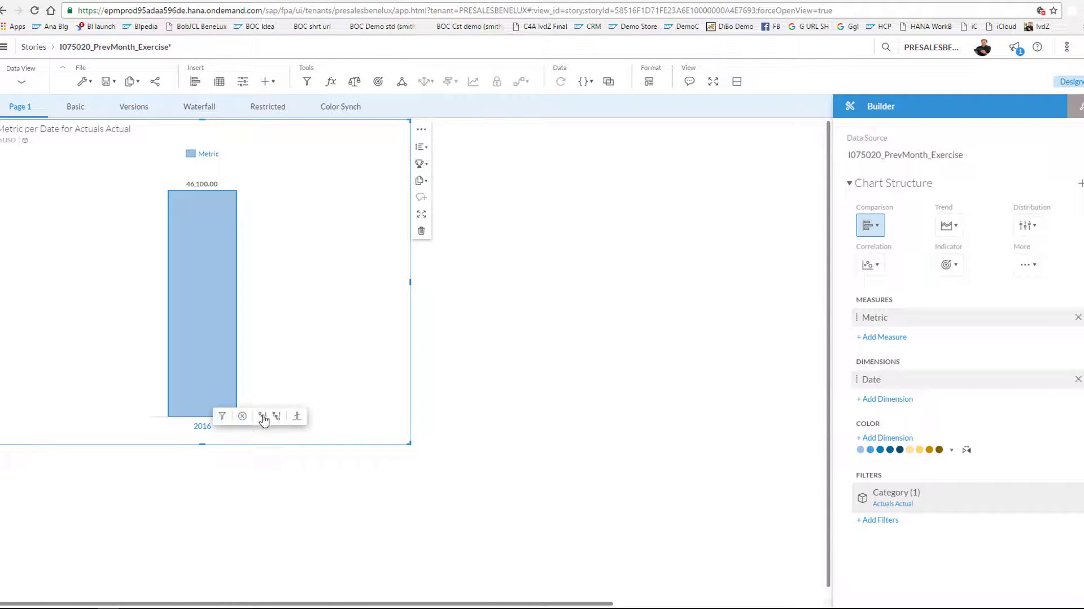
pyautogui.click(262, 418)
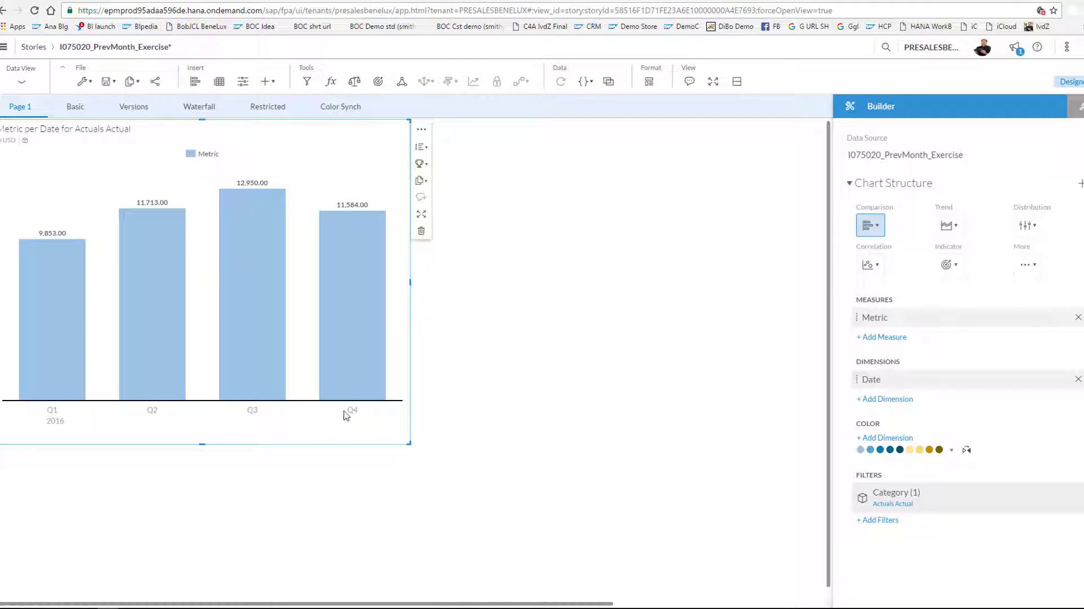
pyautogui.click(353, 415)
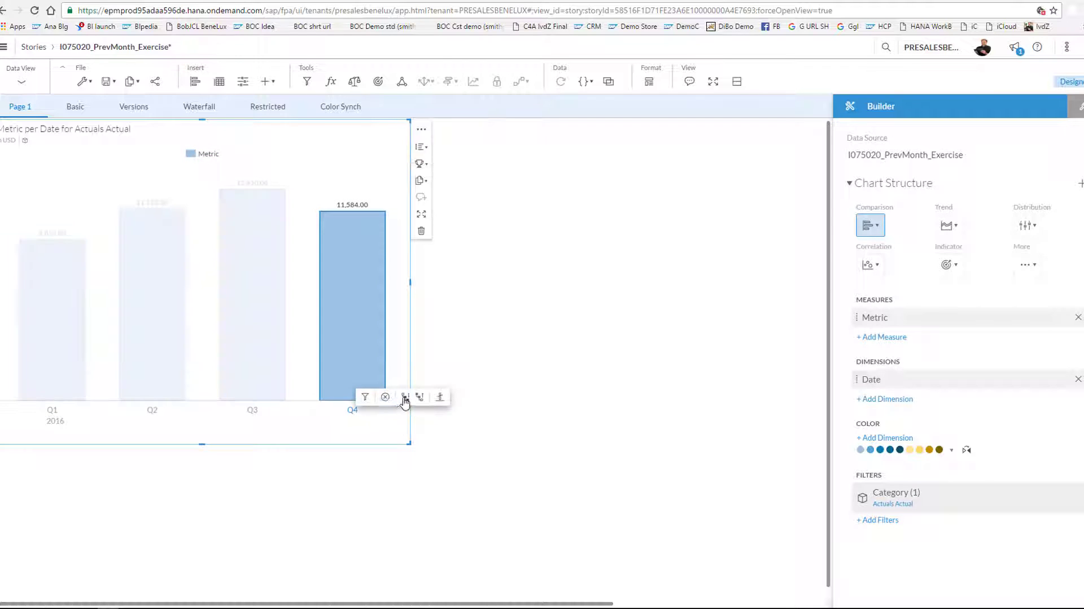
pyautogui.click(404, 399)
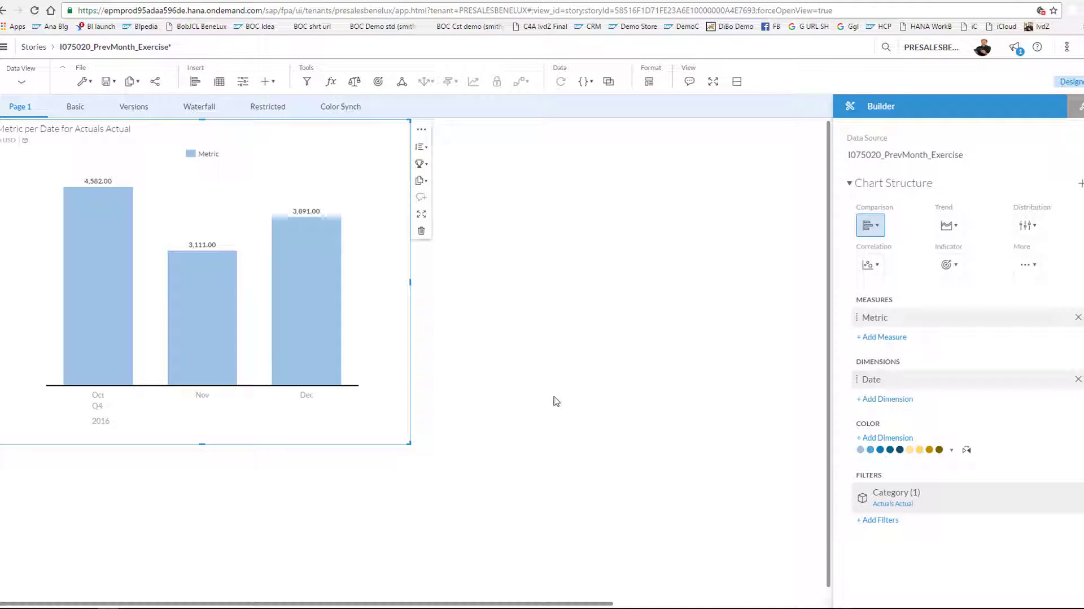
pyautogui.moveTo(321, 343)
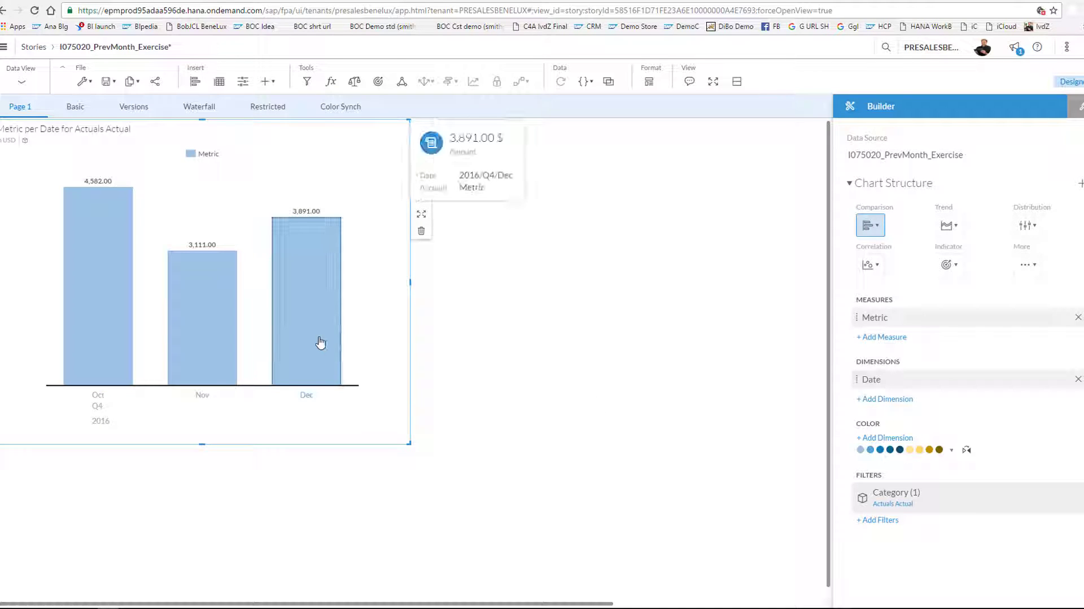
pyautogui.moveTo(208, 346)
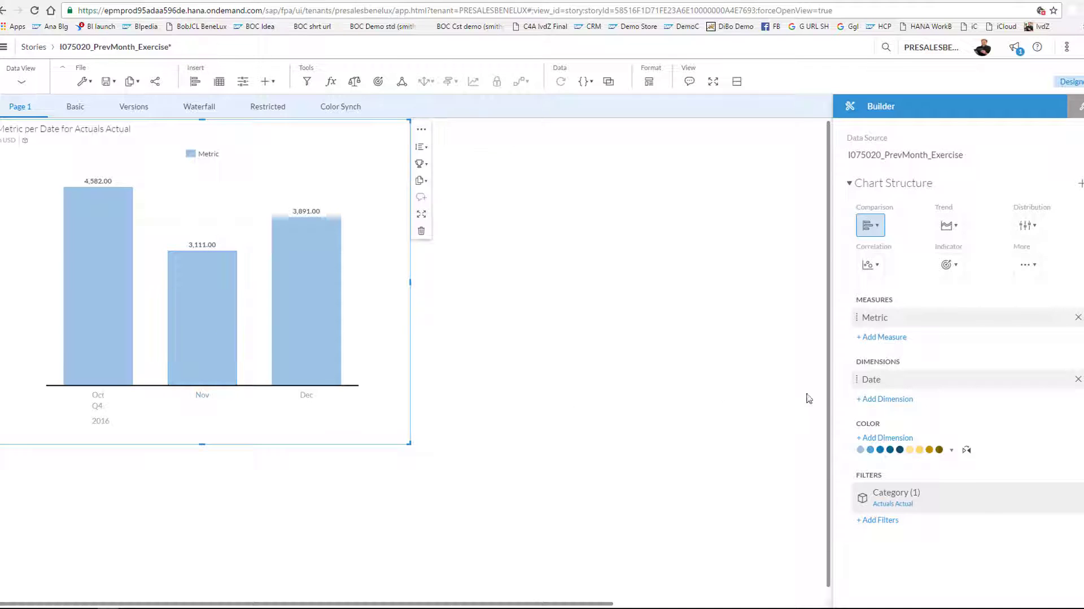
pyautogui.click(888, 340)
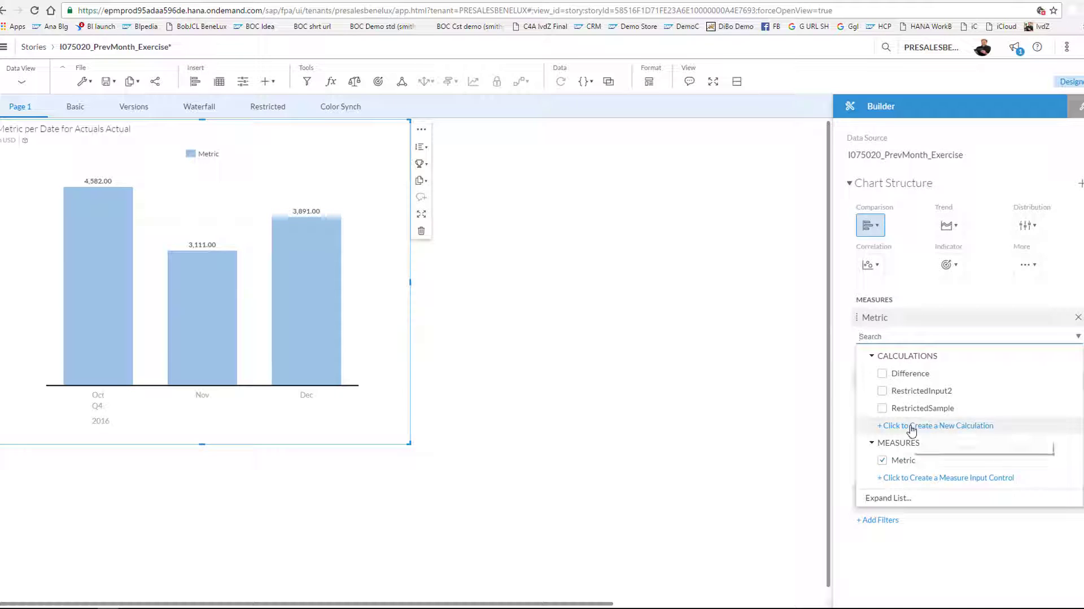
# Create a new calculation, review its functions and operators, and set its type to Difference From
pyautogui.click(911, 426)
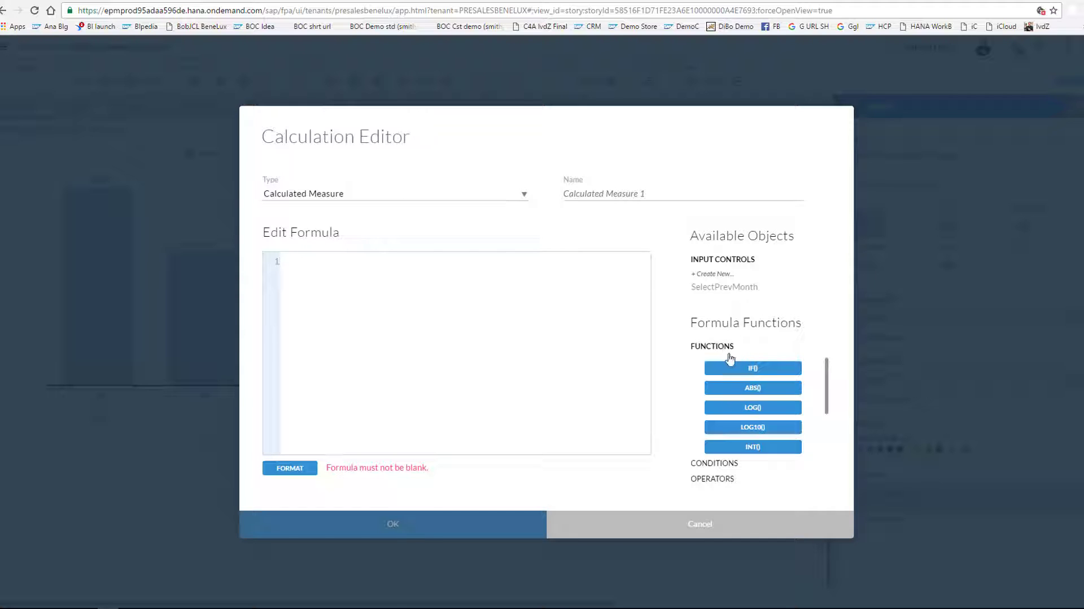
pyautogui.click(722, 463)
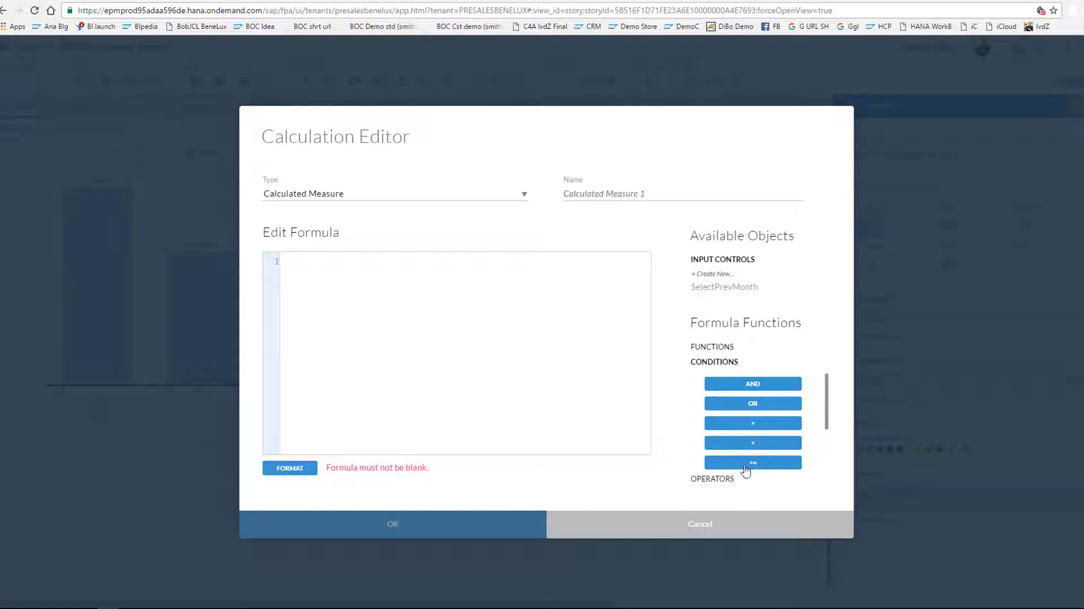
pyautogui.click(730, 481)
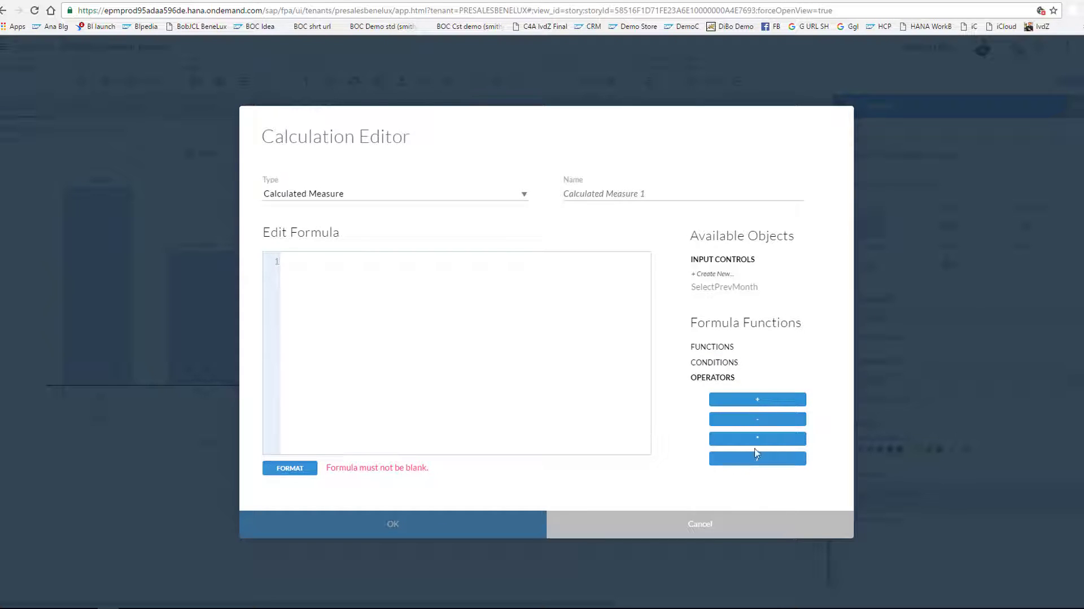
pyautogui.click(524, 196)
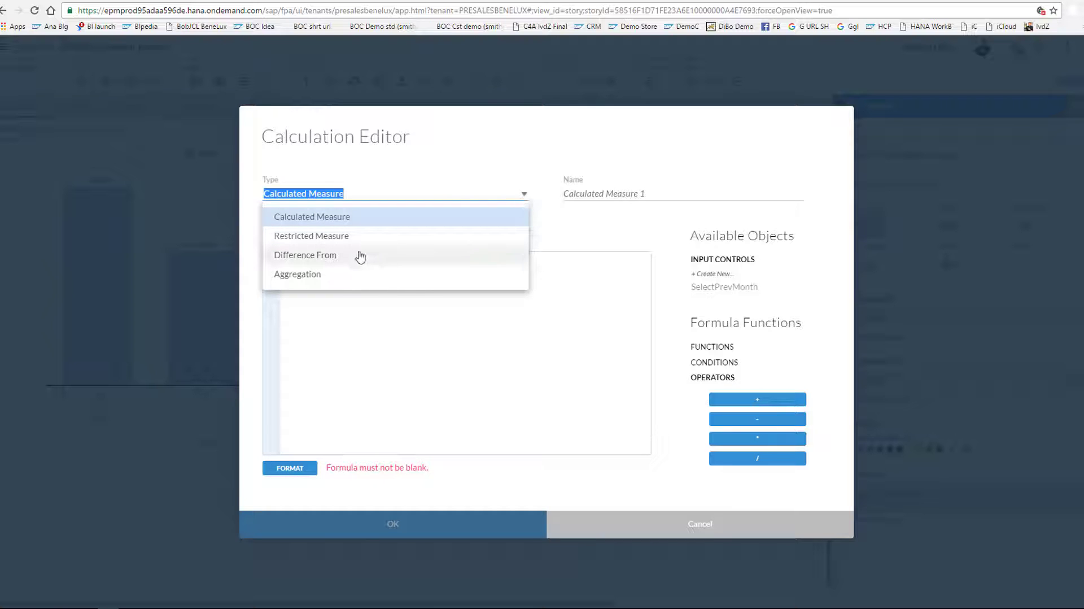
pyautogui.click(305, 254)
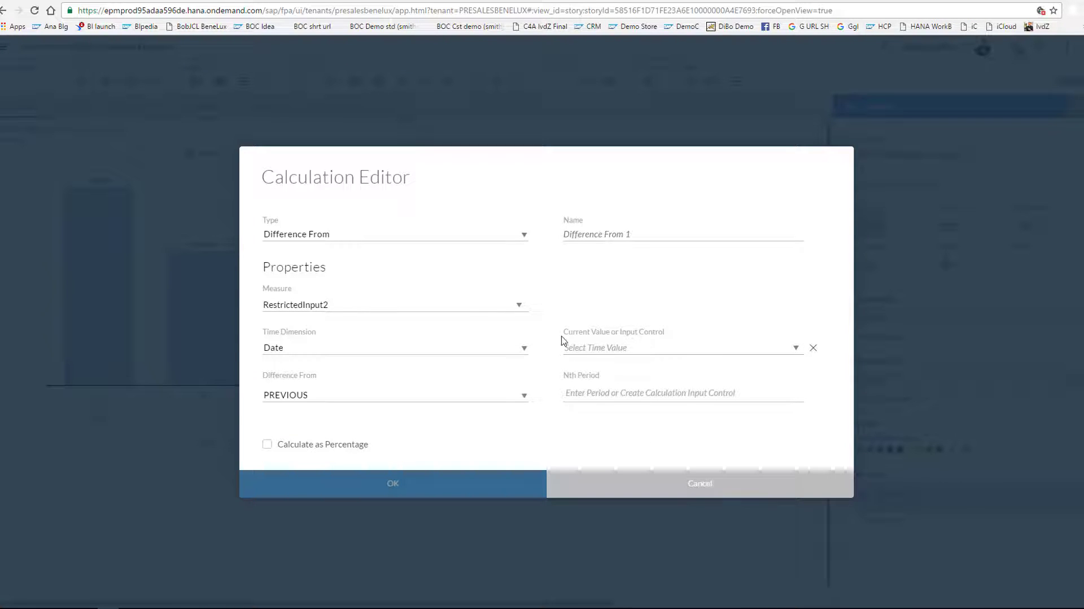
# Base Difference From 1 on Metric over Date, comparing against the PREVIOUS period
pyautogui.click(516, 306)
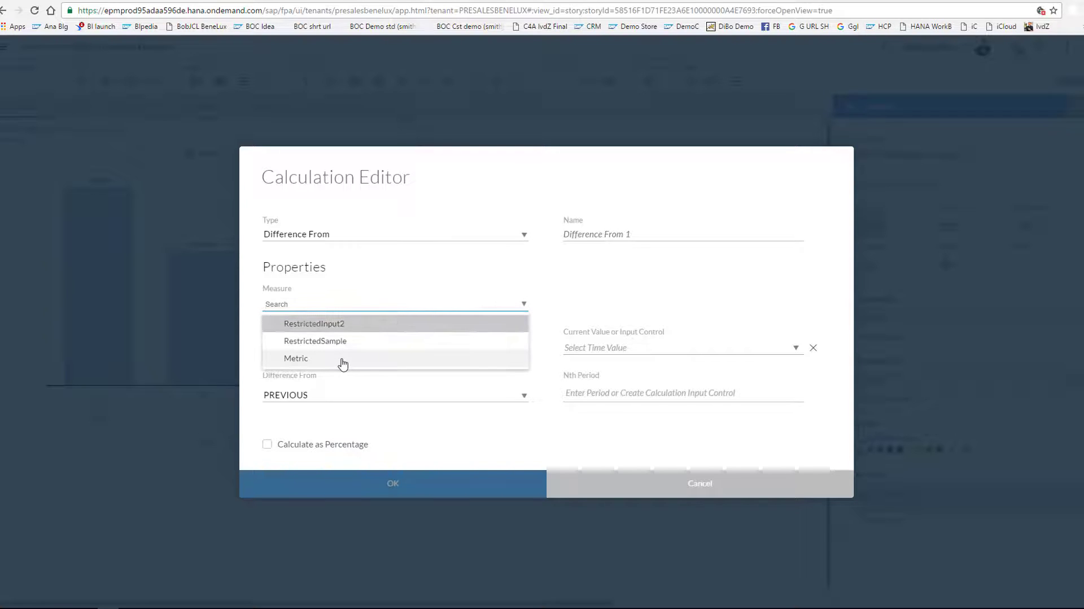
pyautogui.click(343, 360)
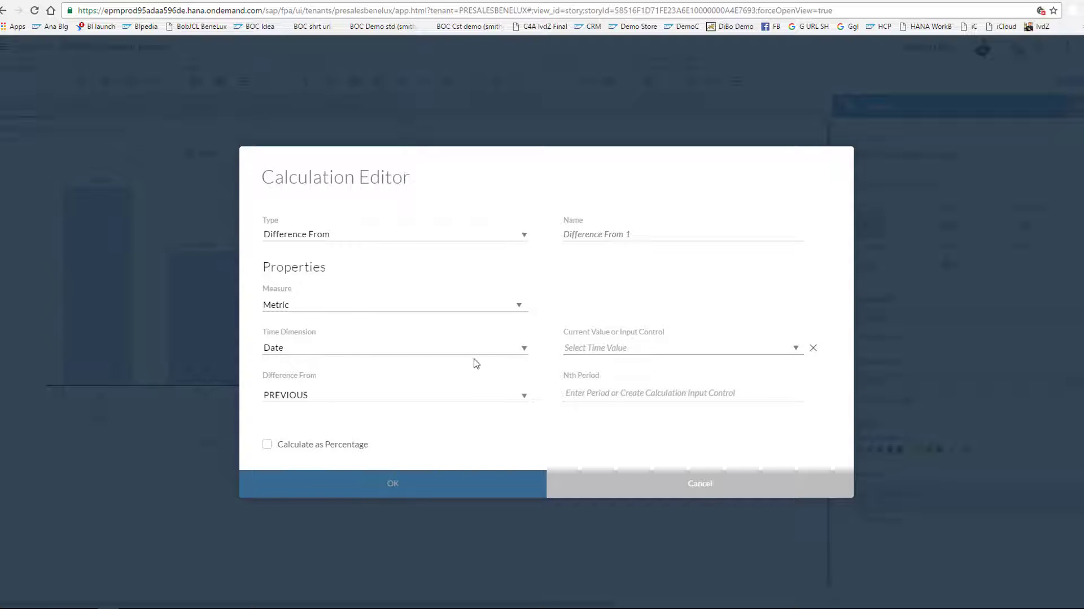
pyautogui.click(525, 353)
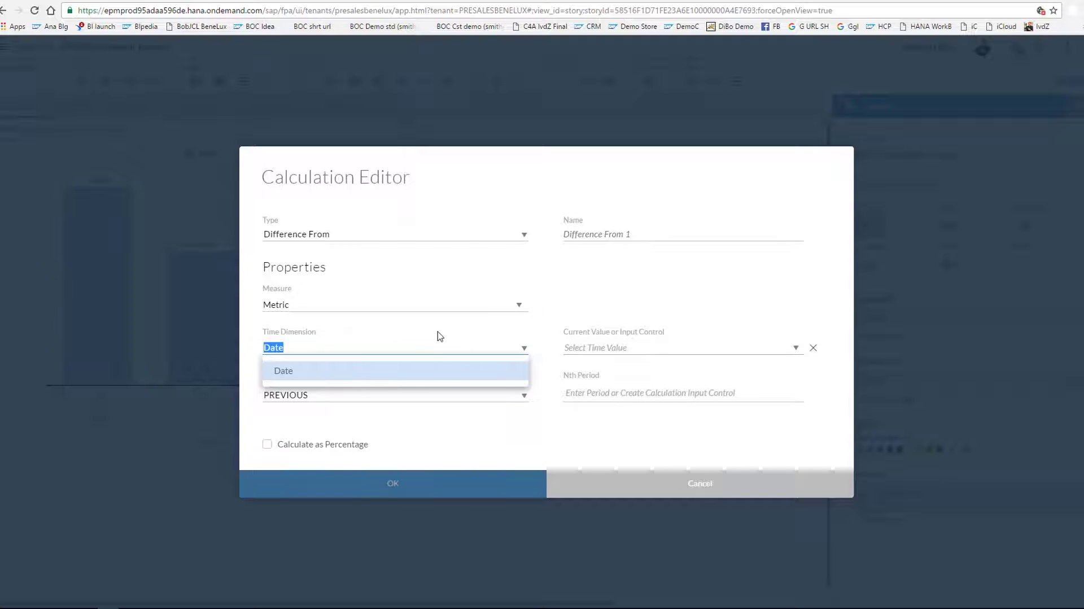
pyautogui.click(372, 343)
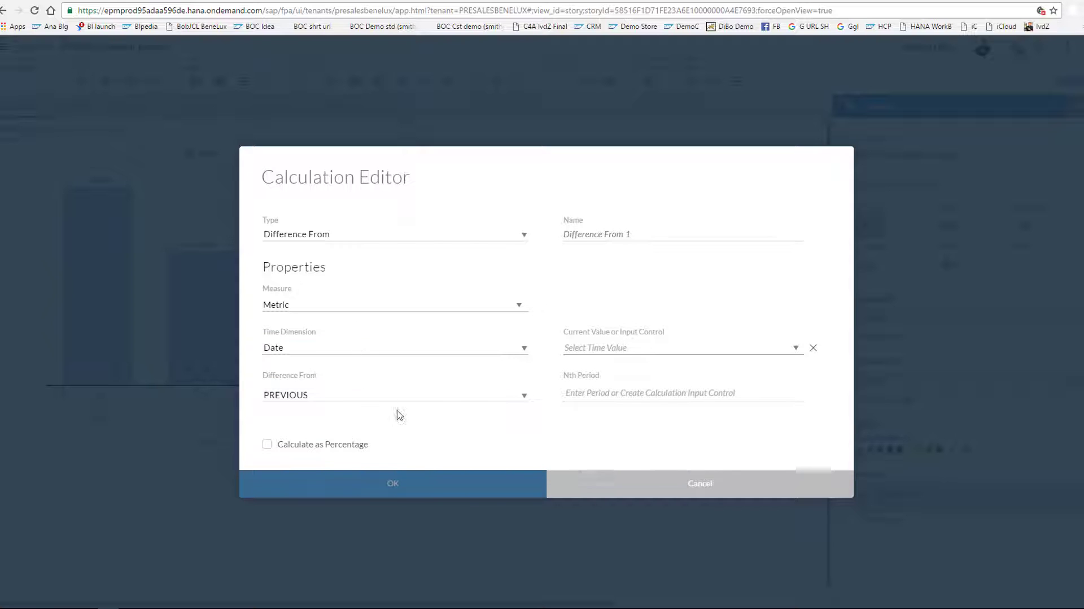
pyautogui.click(525, 398)
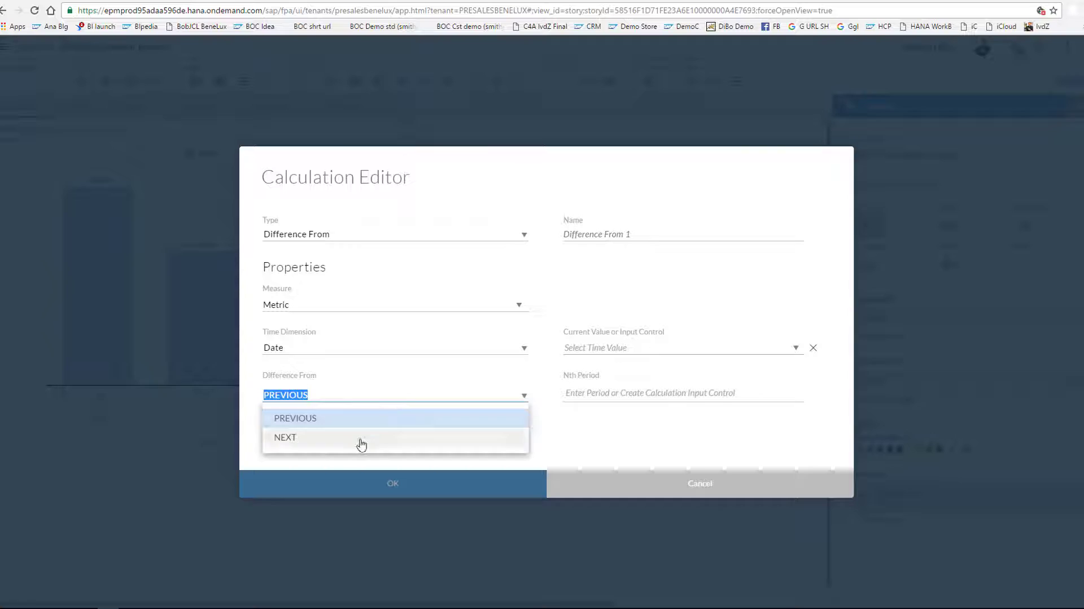
pyautogui.click(384, 376)
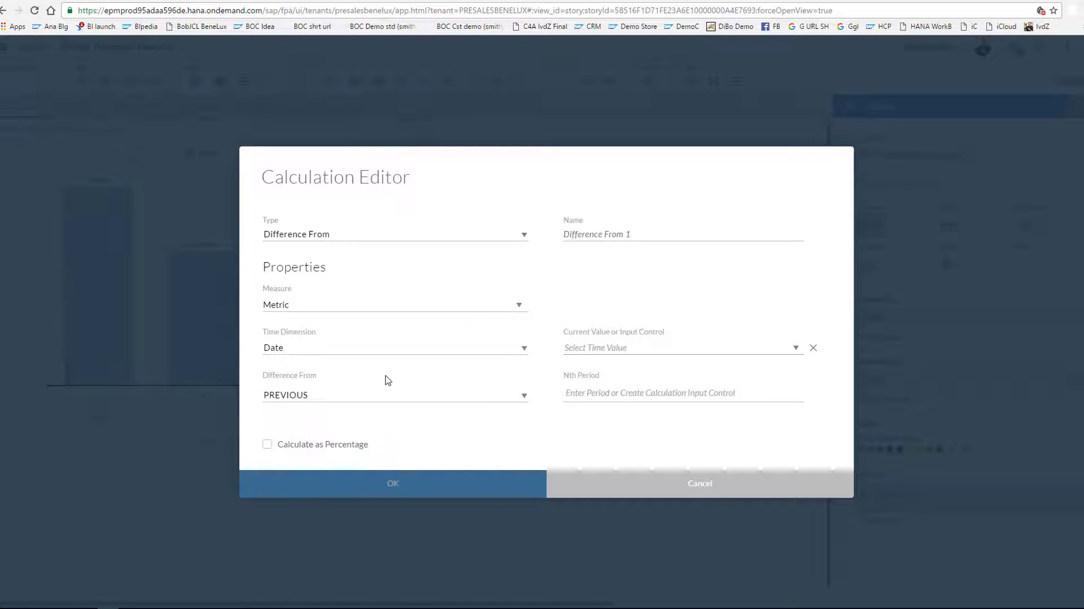
pyautogui.click(639, 233)
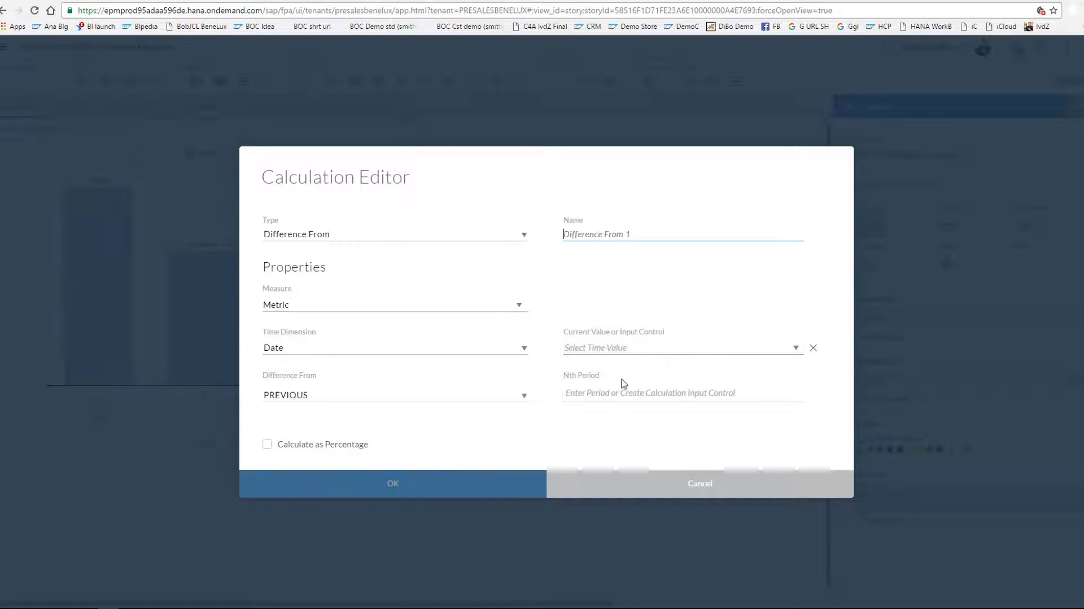
pyautogui.click(796, 349)
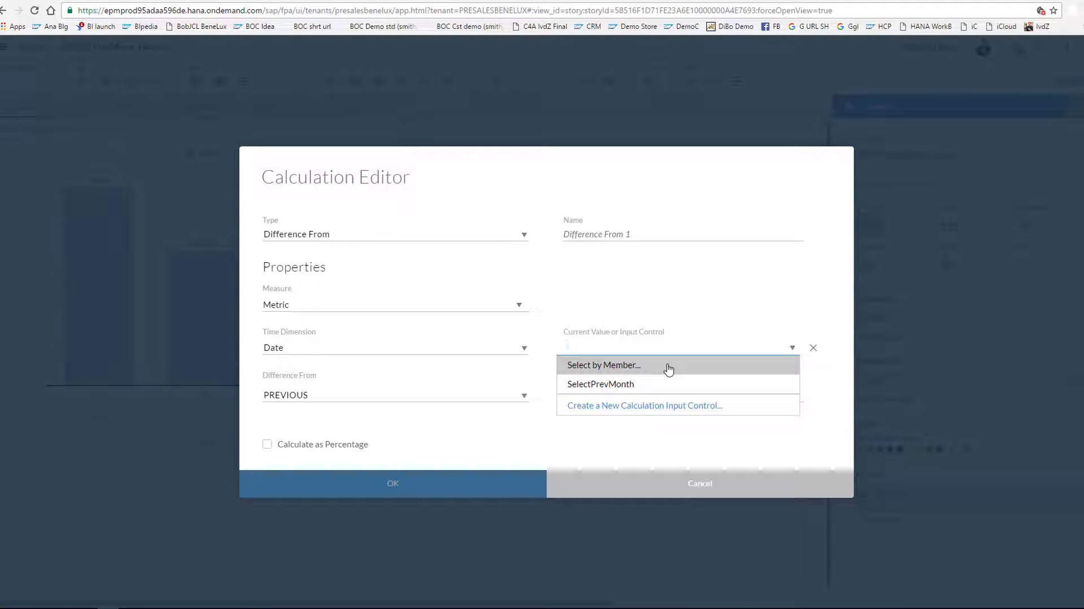
pyautogui.click(669, 368)
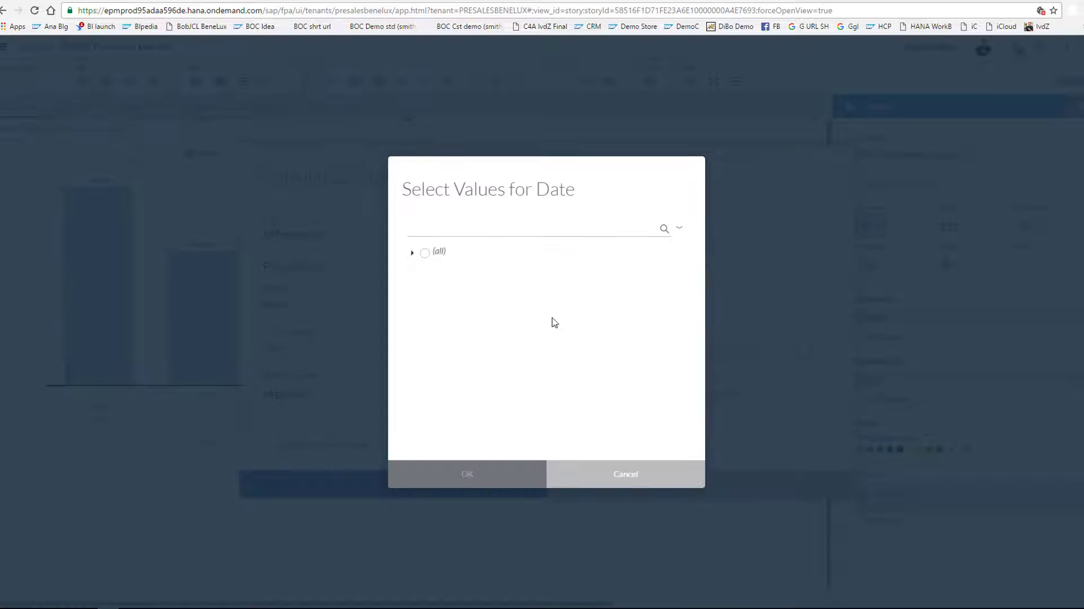
pyautogui.click(413, 255)
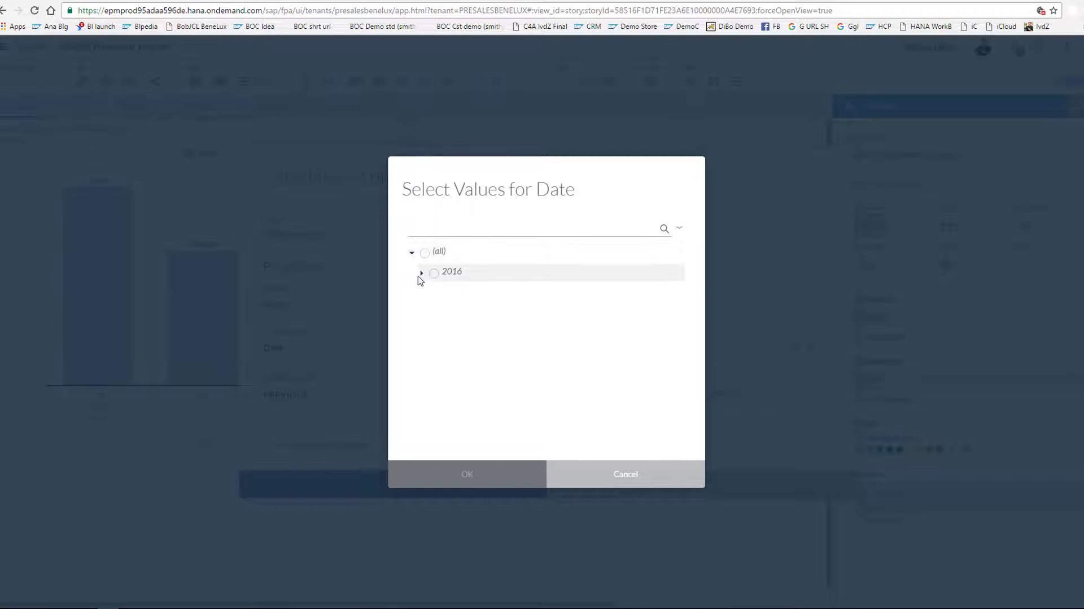
pyautogui.click(420, 275)
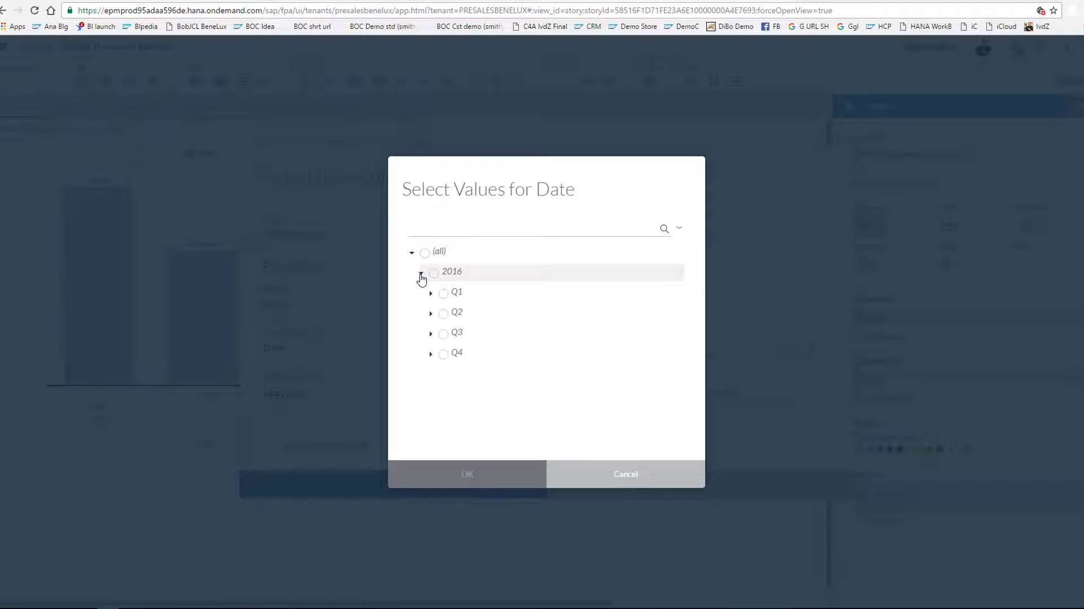
pyautogui.click(430, 354)
pyautogui.click(447, 414)
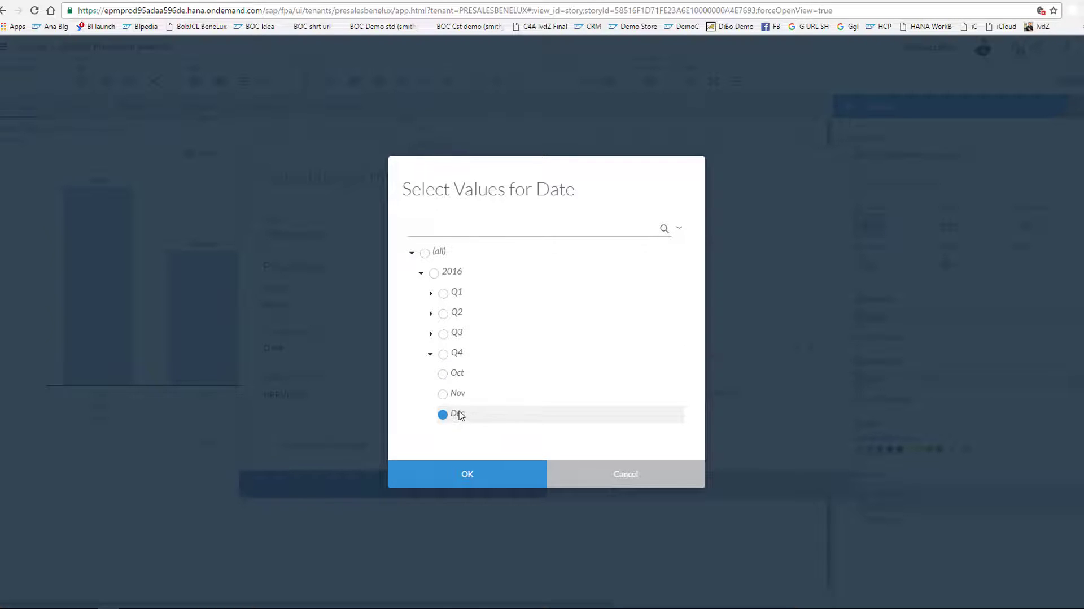
pyautogui.click(590, 474)
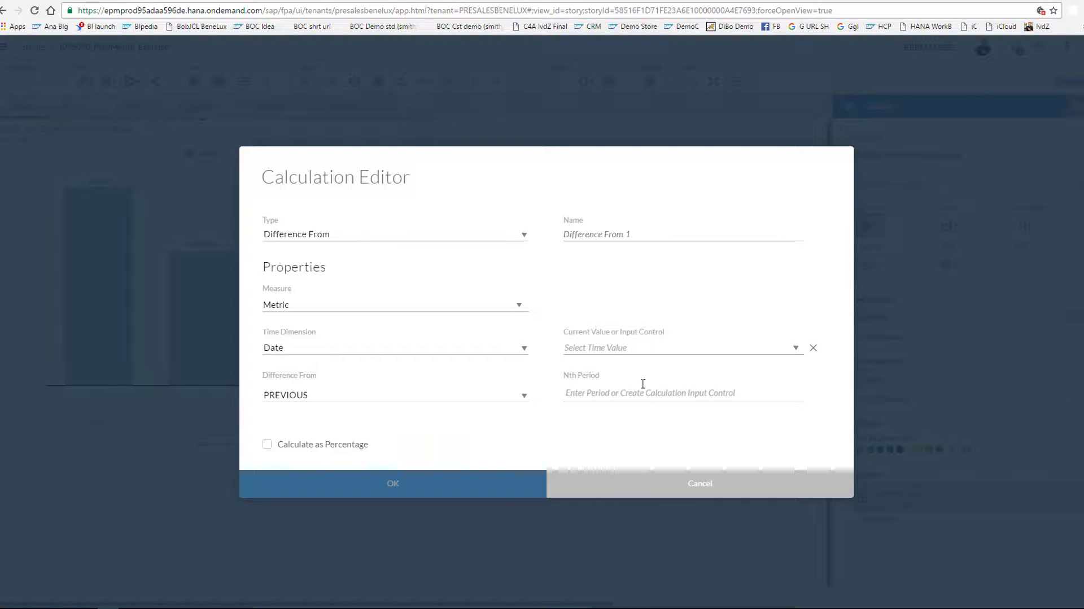
# Create a calculation input control on Date and expand 2016 down to the Q3 and Q4 months
pyautogui.click(796, 349)
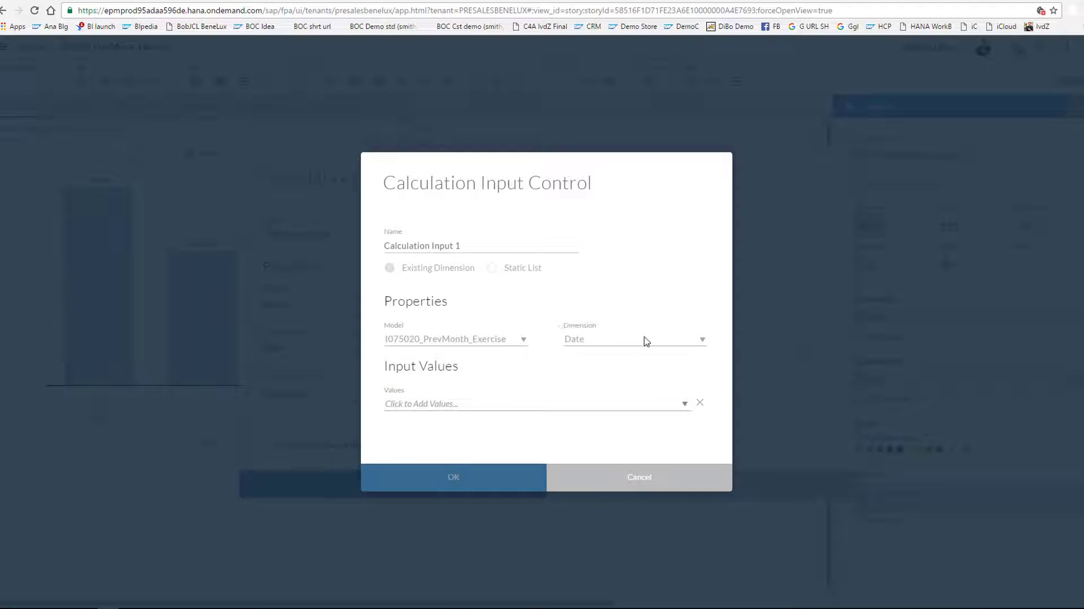
pyautogui.click(515, 404)
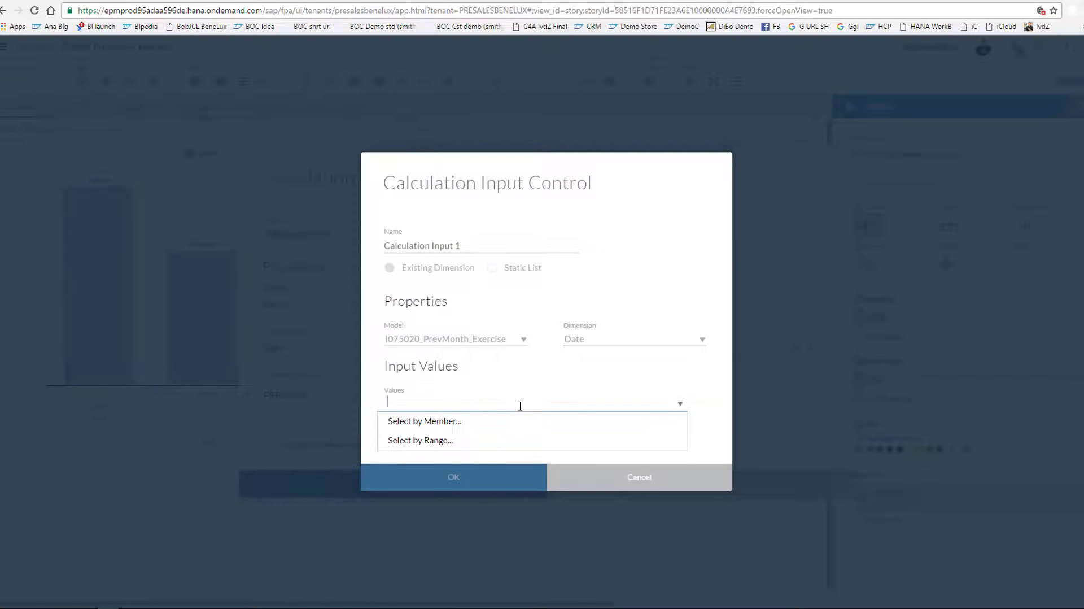
pyautogui.click(460, 422)
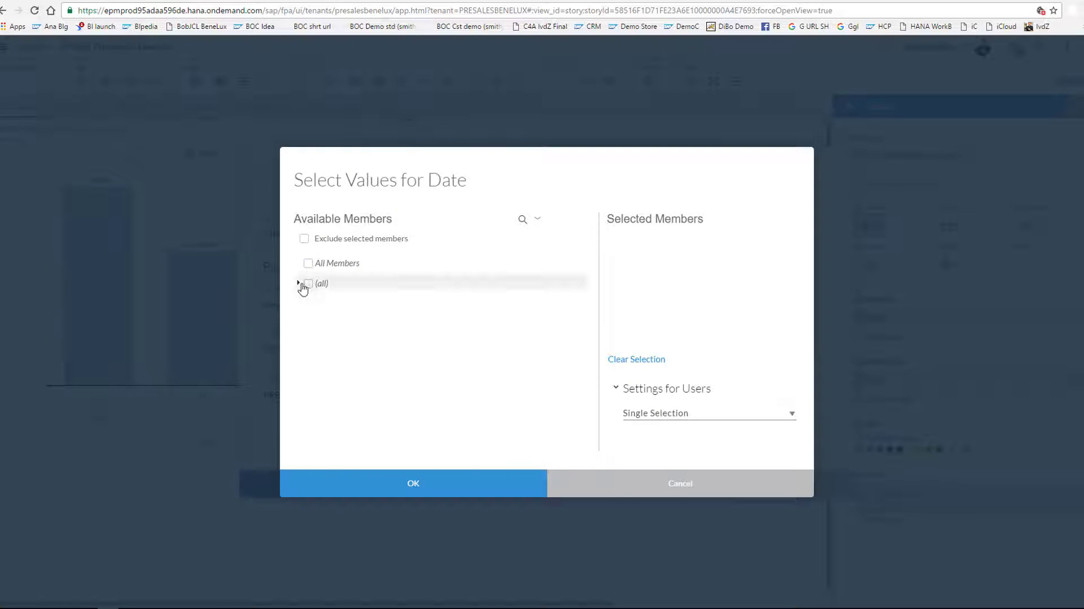
pyautogui.click(299, 284)
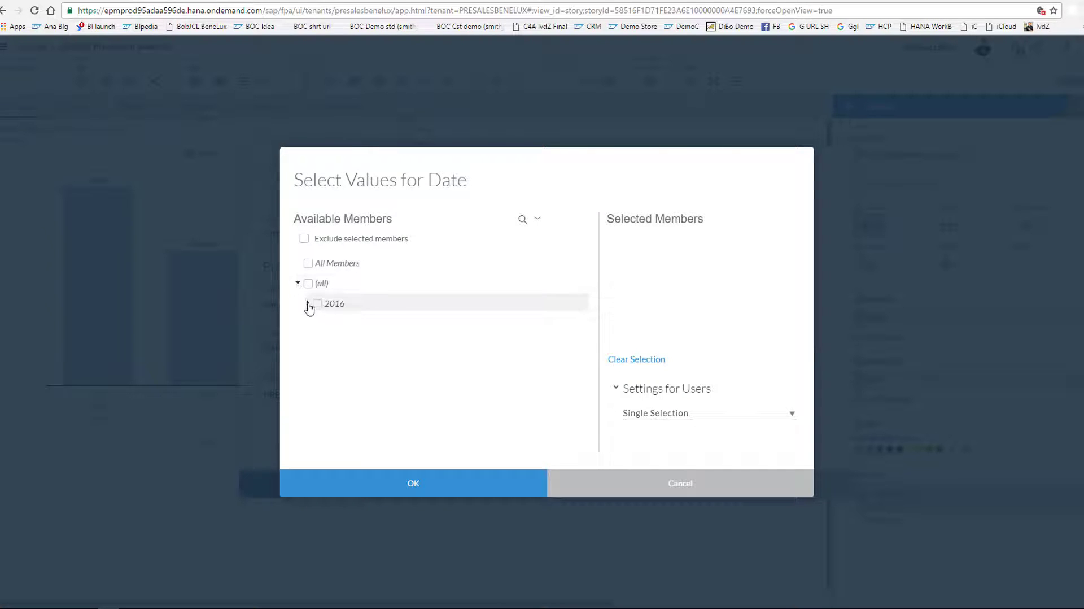
pyautogui.click(307, 304)
pyautogui.click(317, 385)
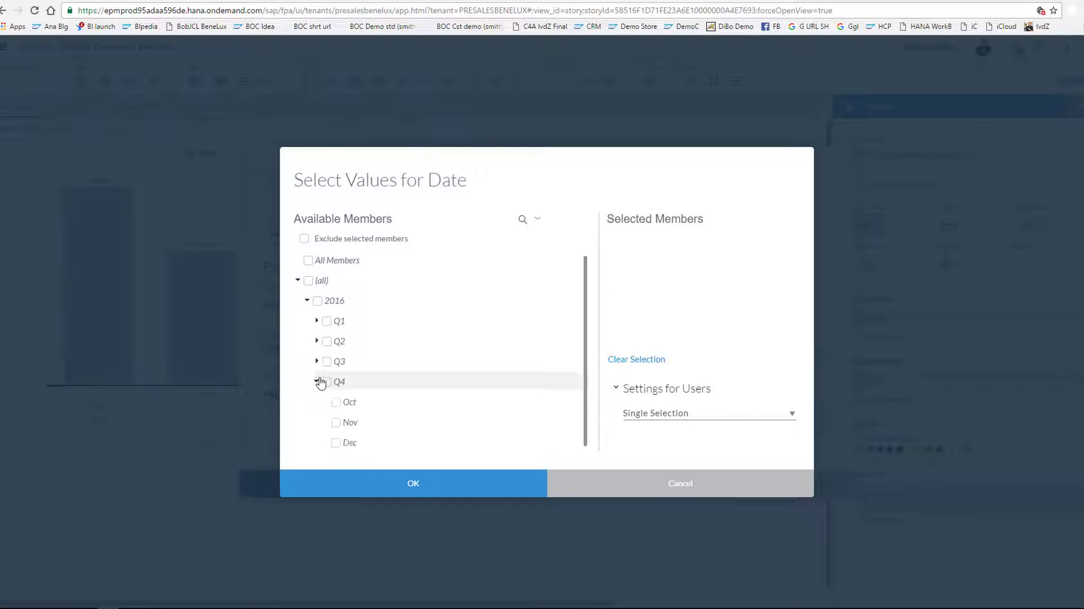
pyautogui.click(317, 359)
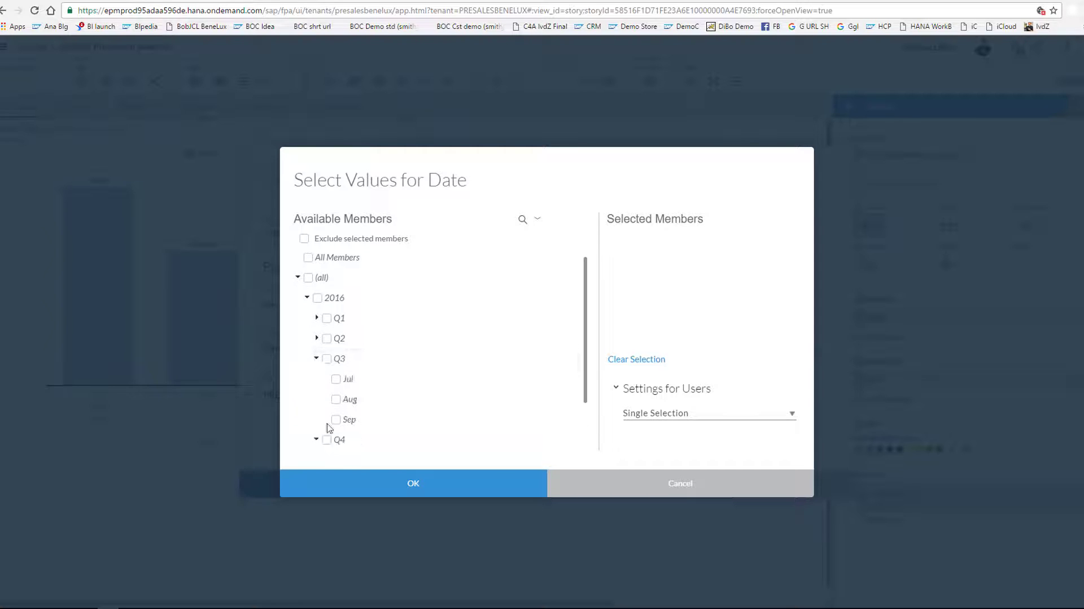
# Tick Sep, Aug, Oct, Nov and Dec as members, then cancel the member selection
pyautogui.scroll(-1, 380, 401)
pyautogui.click(338, 361)
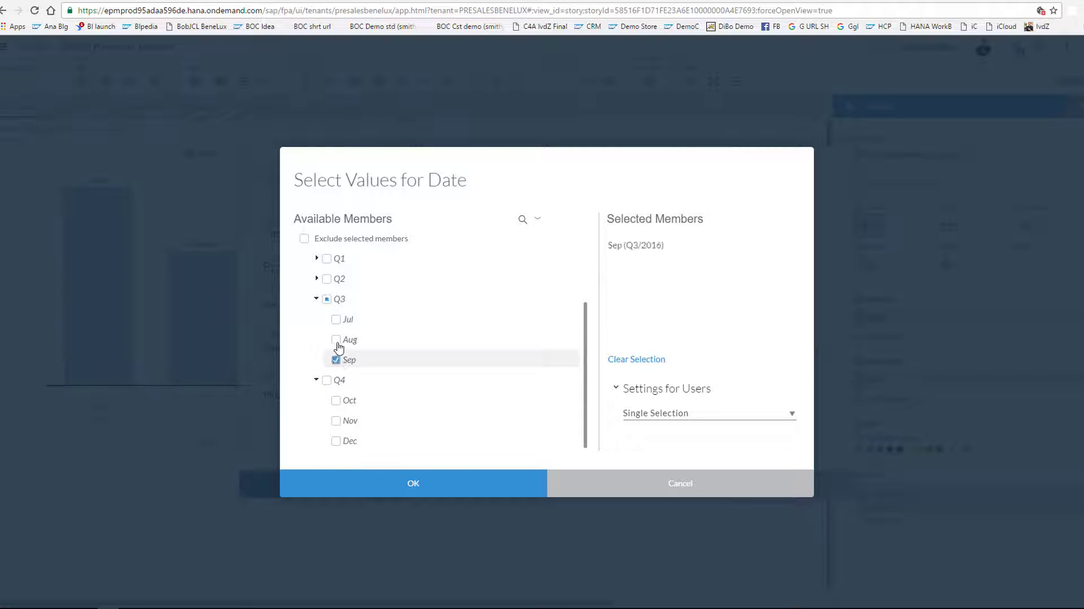
pyautogui.click(337, 341)
pyautogui.click(337, 401)
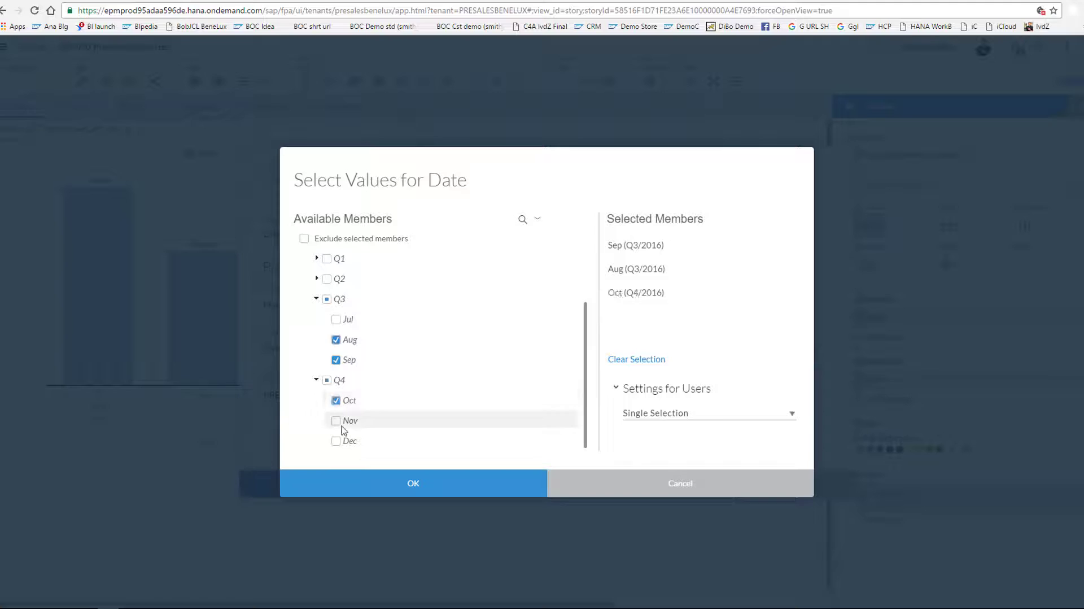
pyautogui.click(337, 421)
pyautogui.click(337, 441)
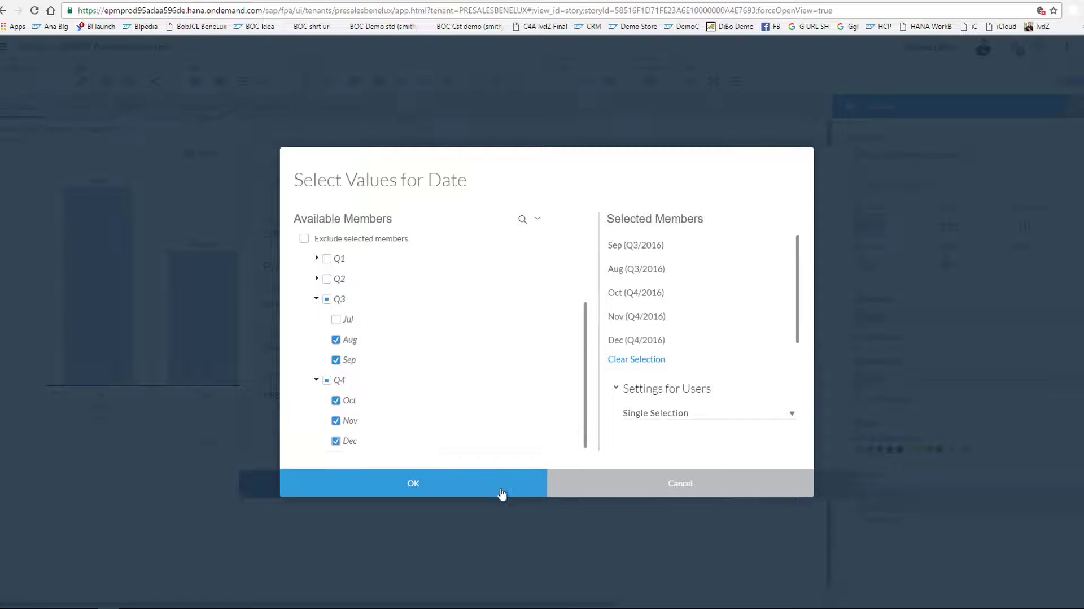
pyautogui.click(599, 487)
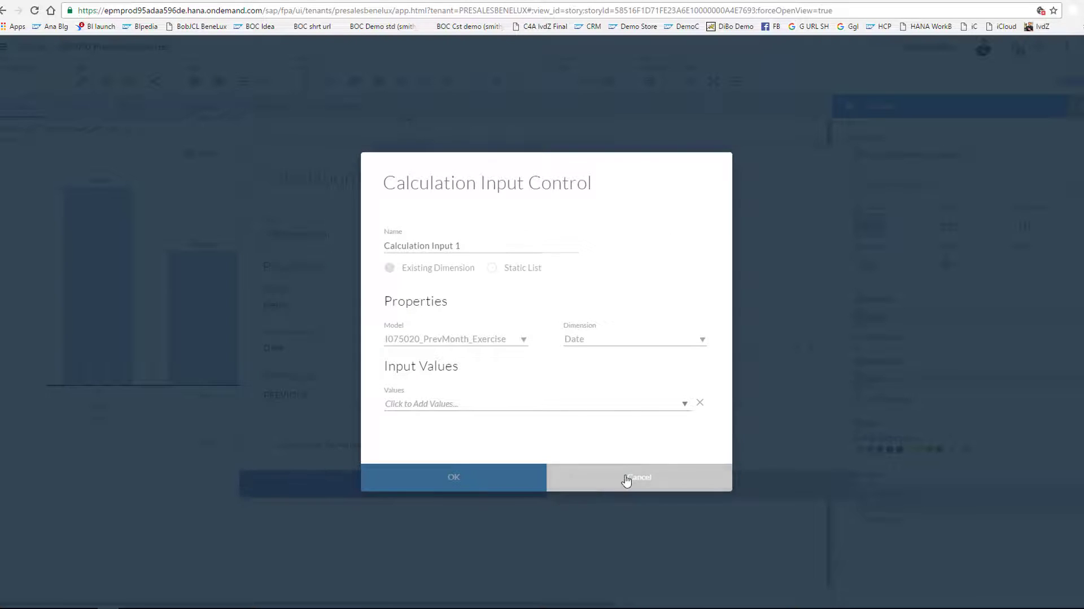
# Cancel the input control, change Nth Period from 1 to 3, then discard the calculation
pyautogui.click(625, 480)
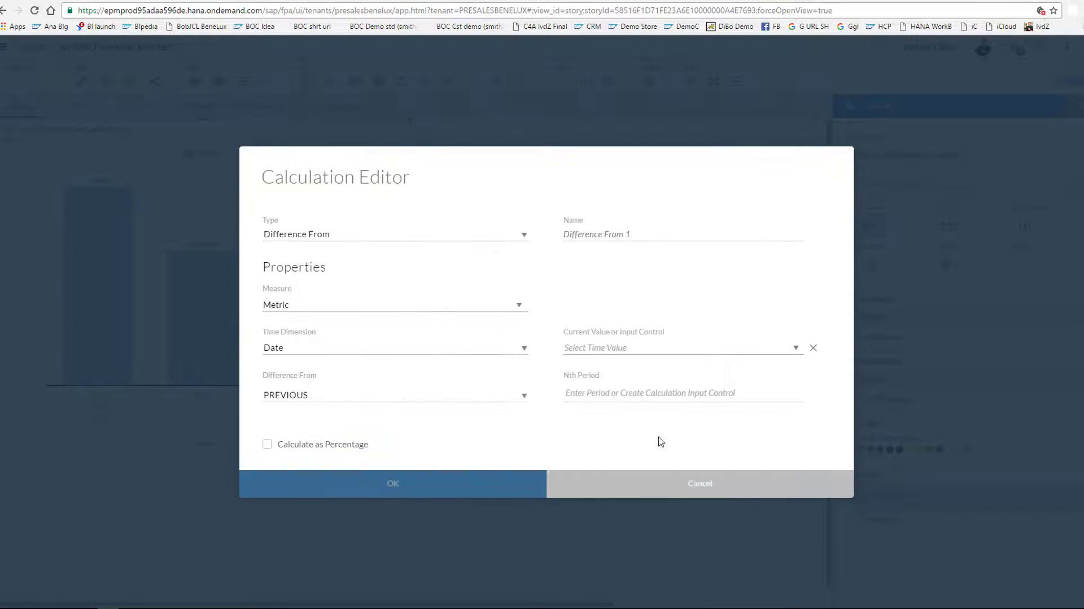
pyautogui.click(636, 395)
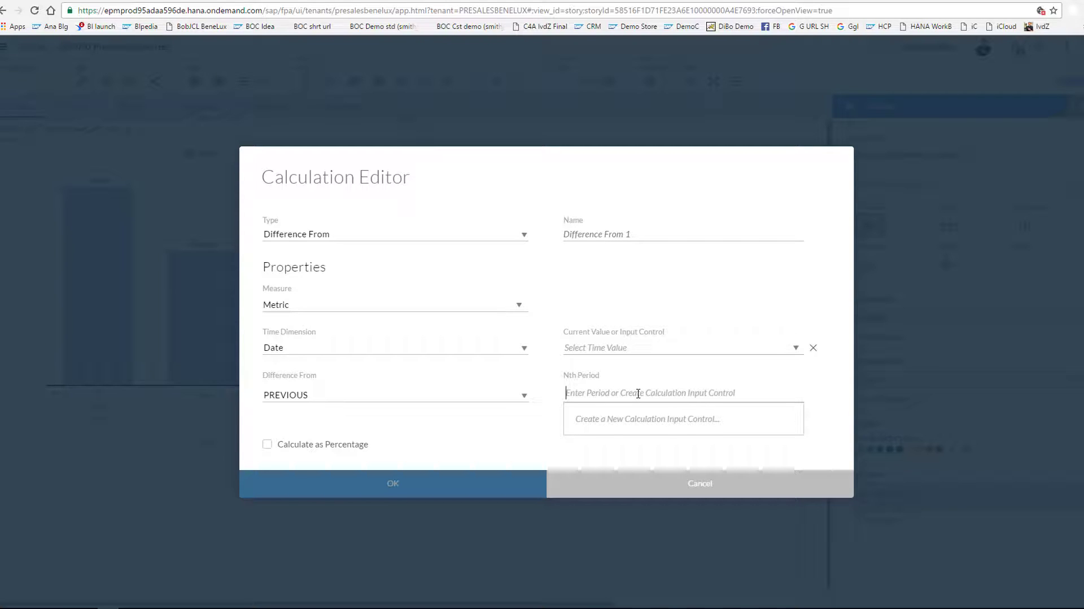
pyautogui.write('1')
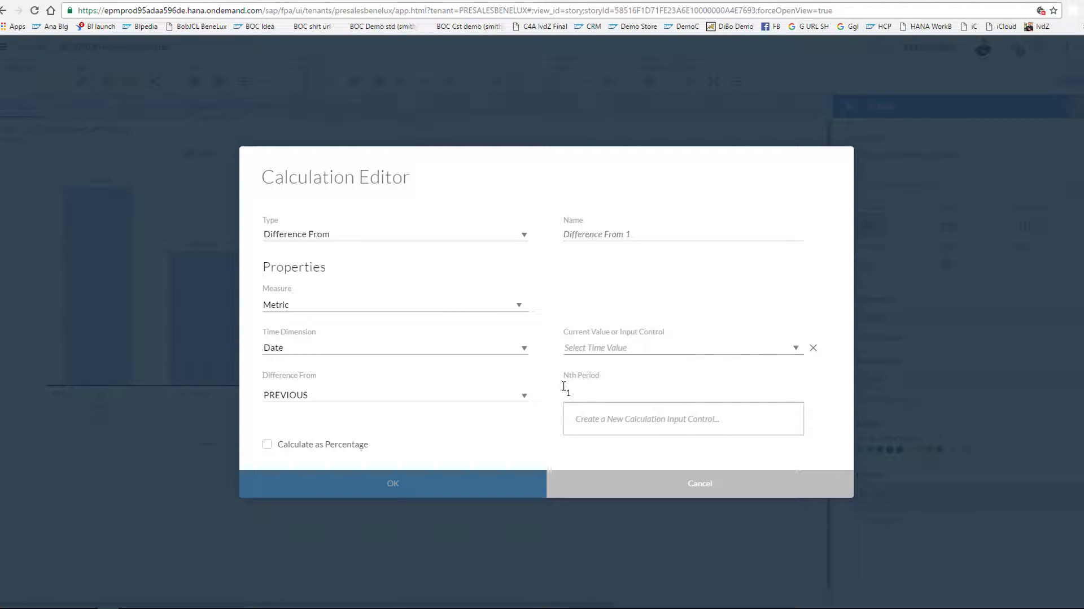
pyautogui.press('BackSpace')
pyautogui.write('3')
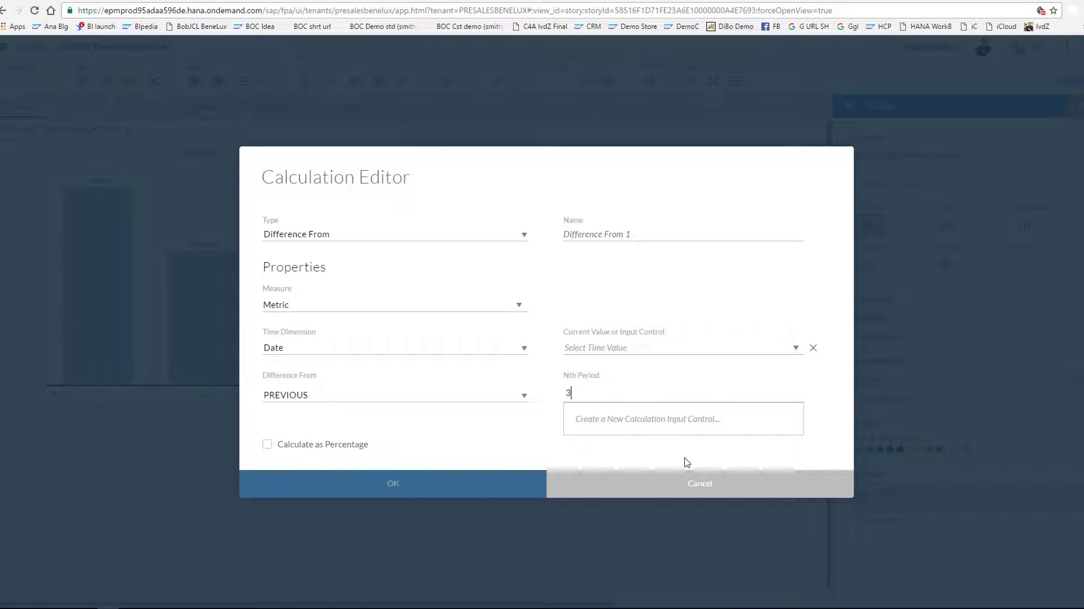
pyautogui.click(696, 483)
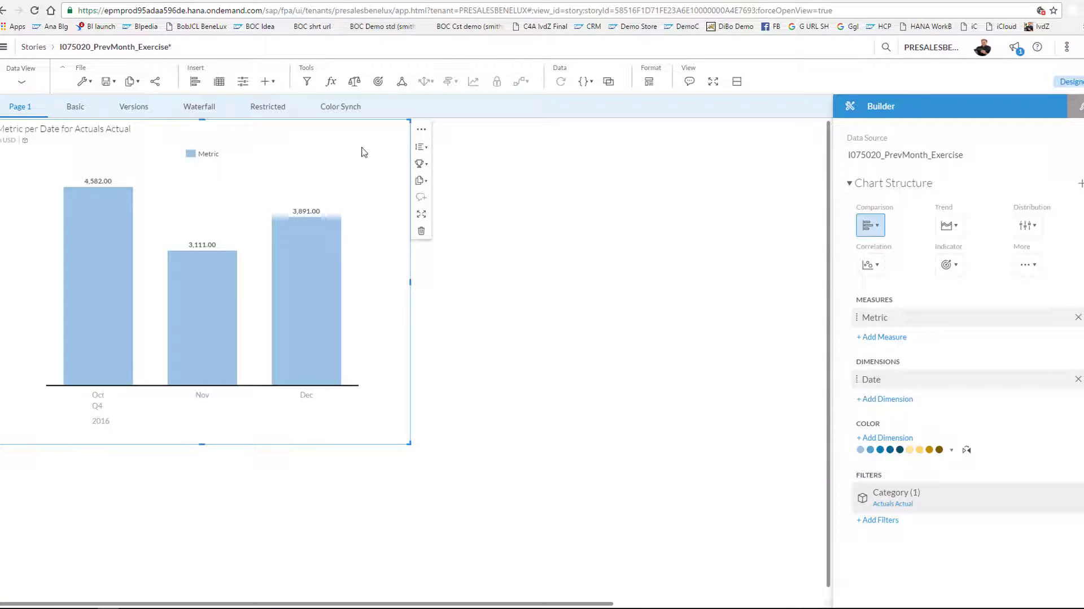
# On the Basic page, select the top Metric chart and then the lower Difference chart
pyautogui.click(75, 108)
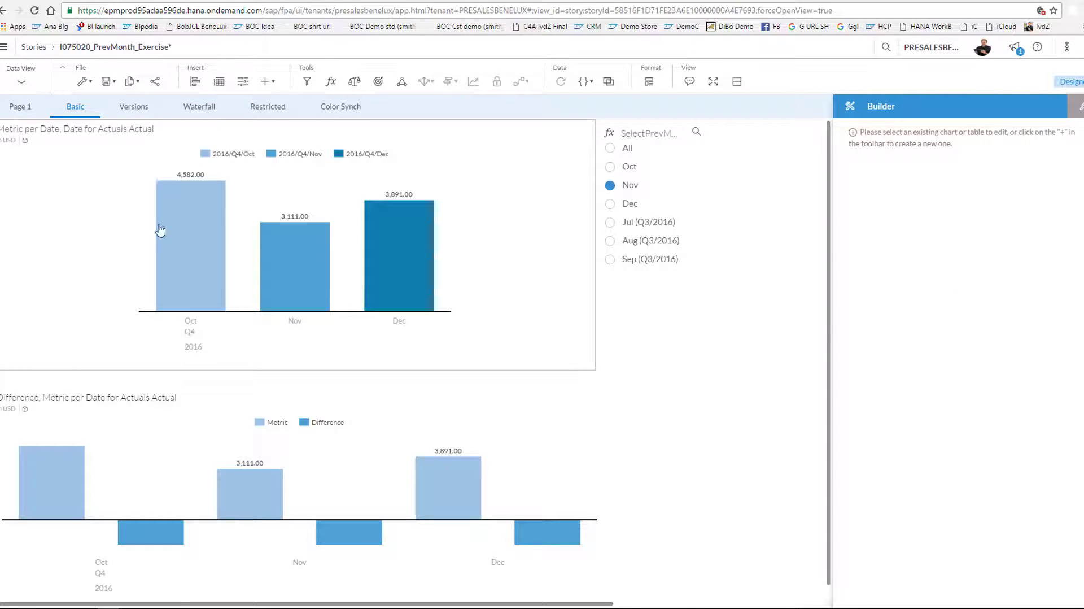
pyautogui.click(513, 258)
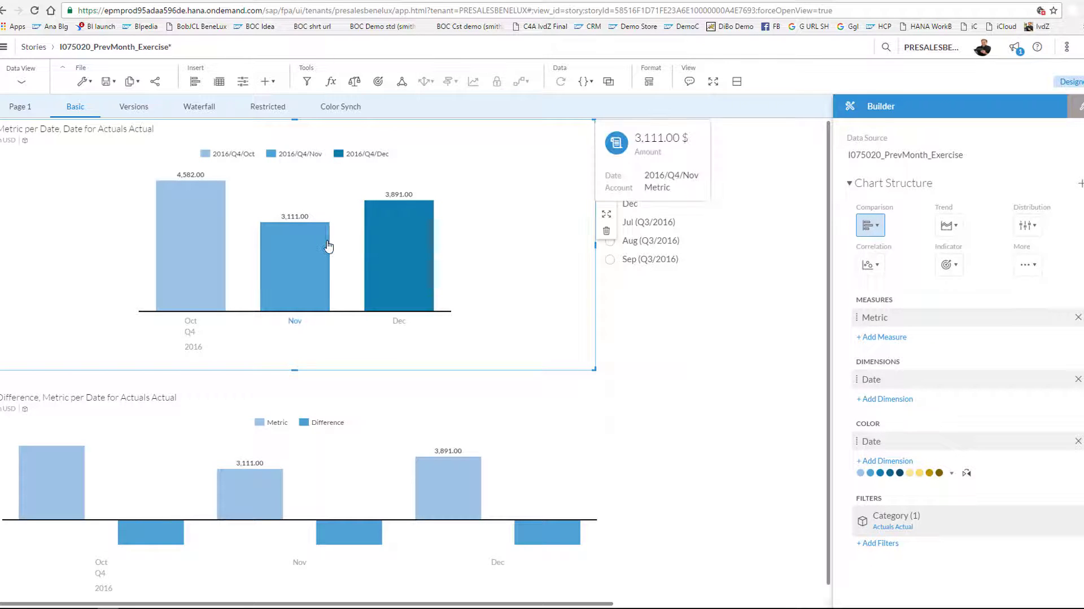
pyautogui.click(538, 428)
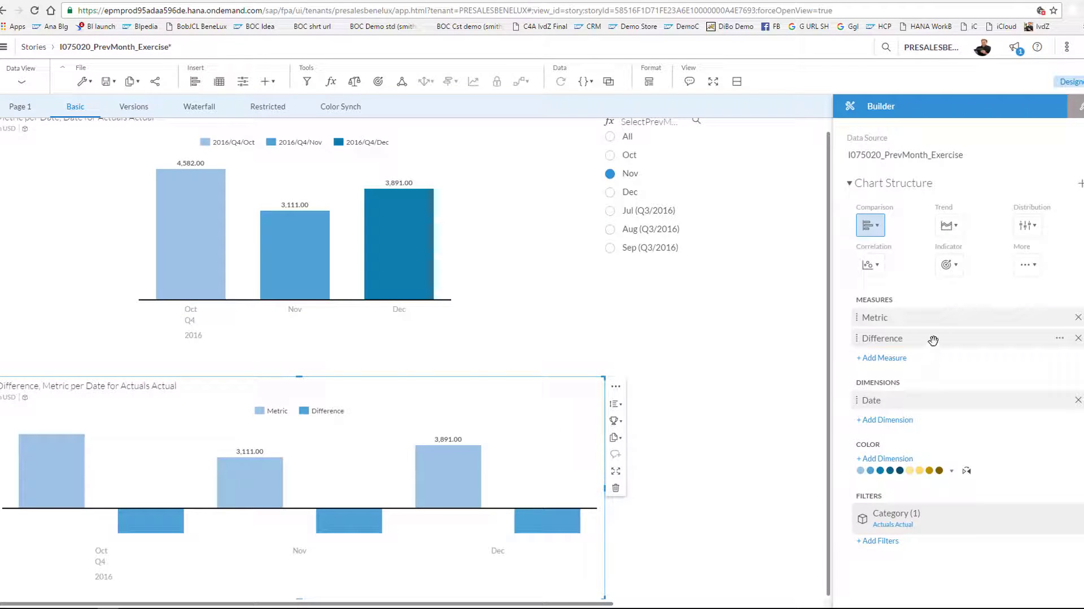
pyautogui.click(1060, 338)
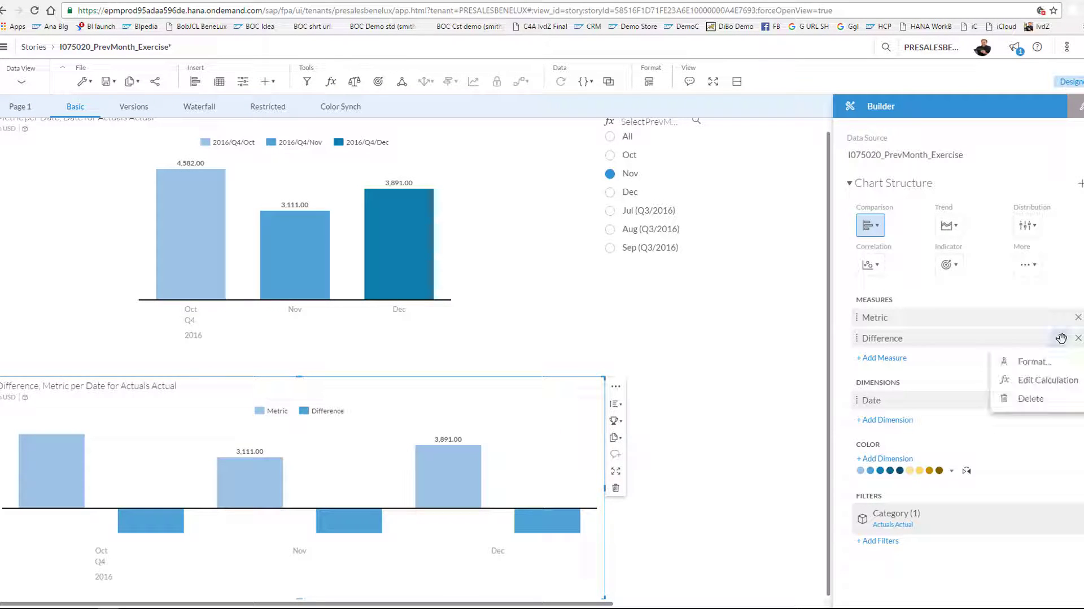
pyautogui.click(1043, 386)
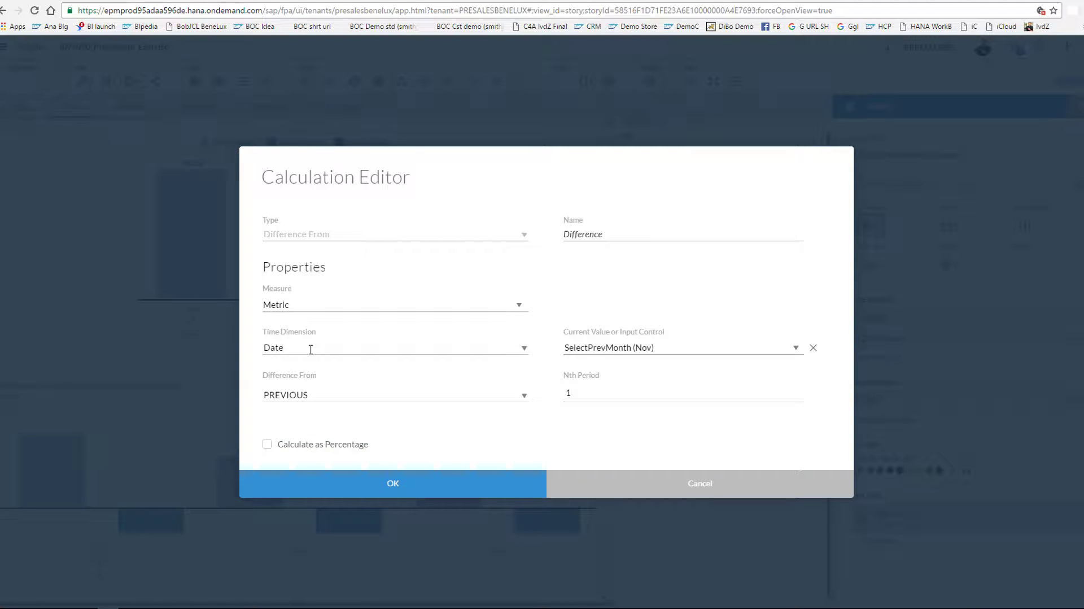
pyautogui.click(524, 396)
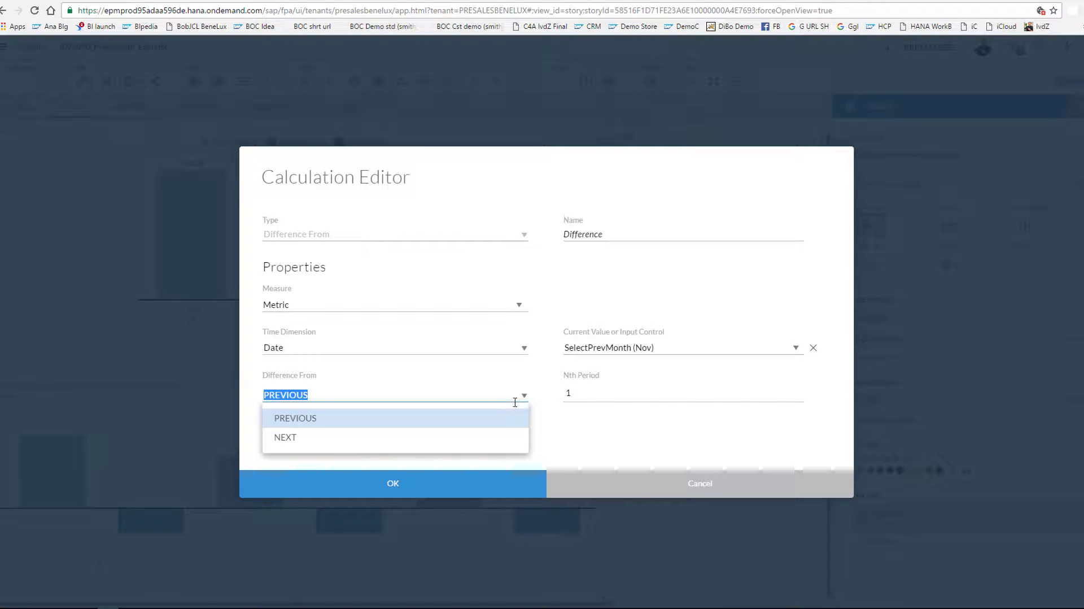
pyautogui.click(455, 380)
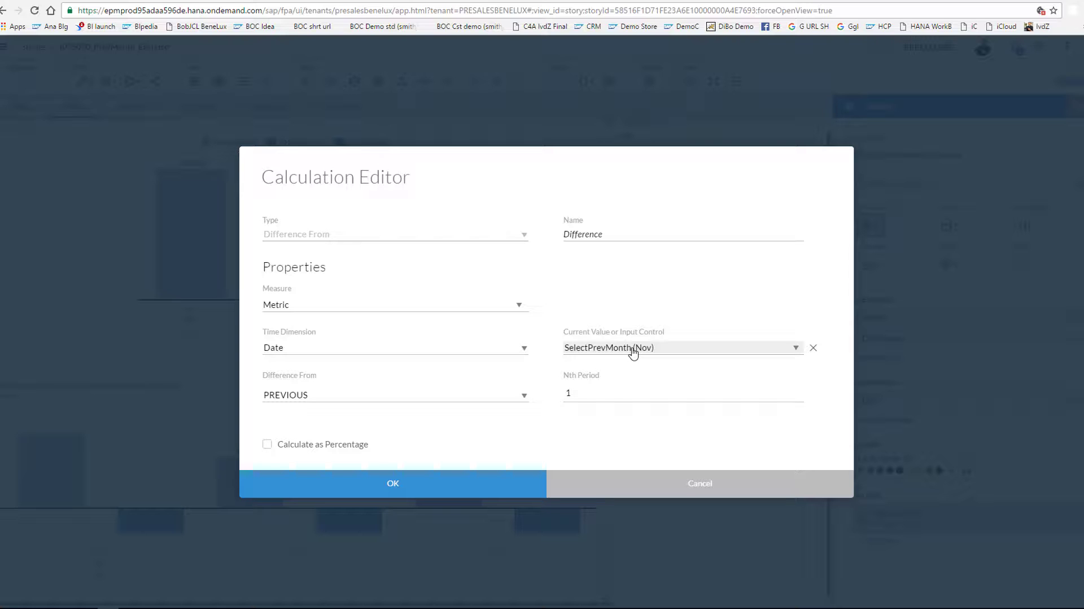
pyautogui.click(594, 391)
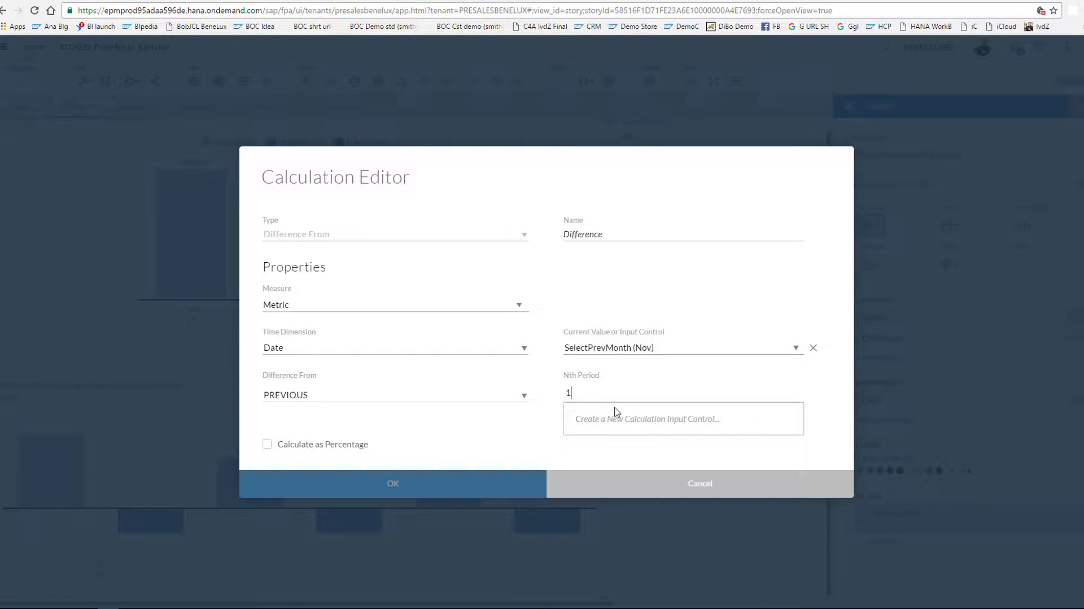
pyautogui.click(648, 484)
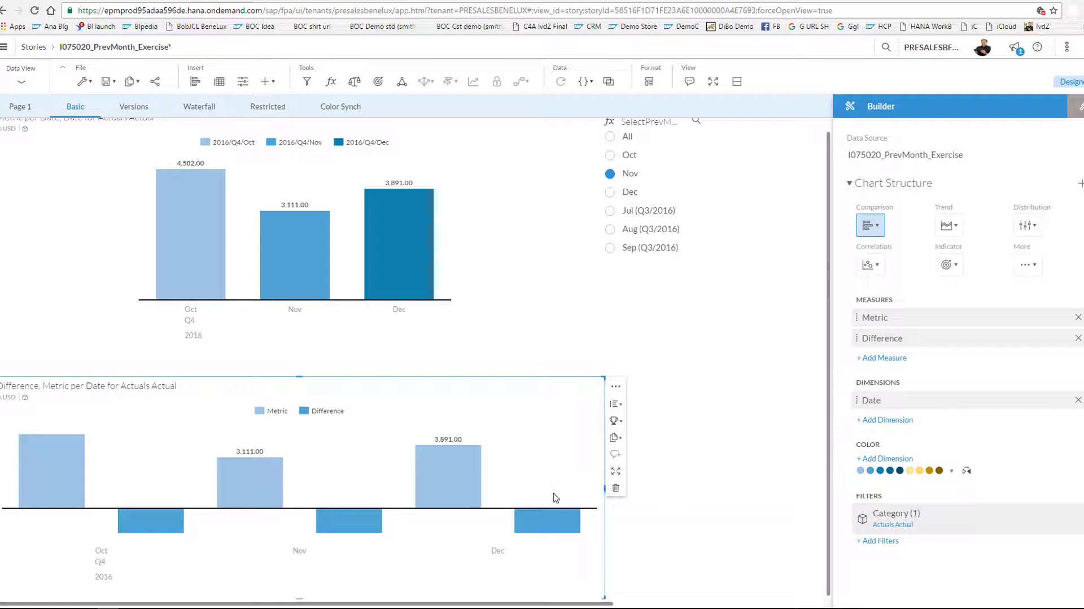
# Switch the month pick list through Dec, Nov, Aug and Jul, finishing on Dec
pyautogui.moveTo(546, 528)
pyautogui.moveTo(468, 477)
pyautogui.click(545, 521)
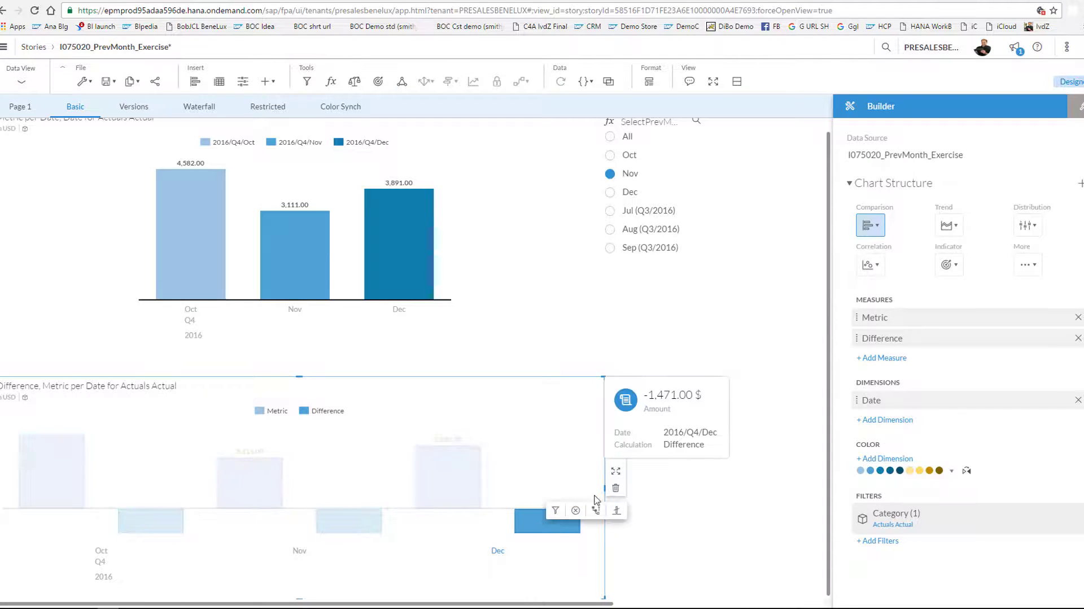
pyautogui.click(610, 192)
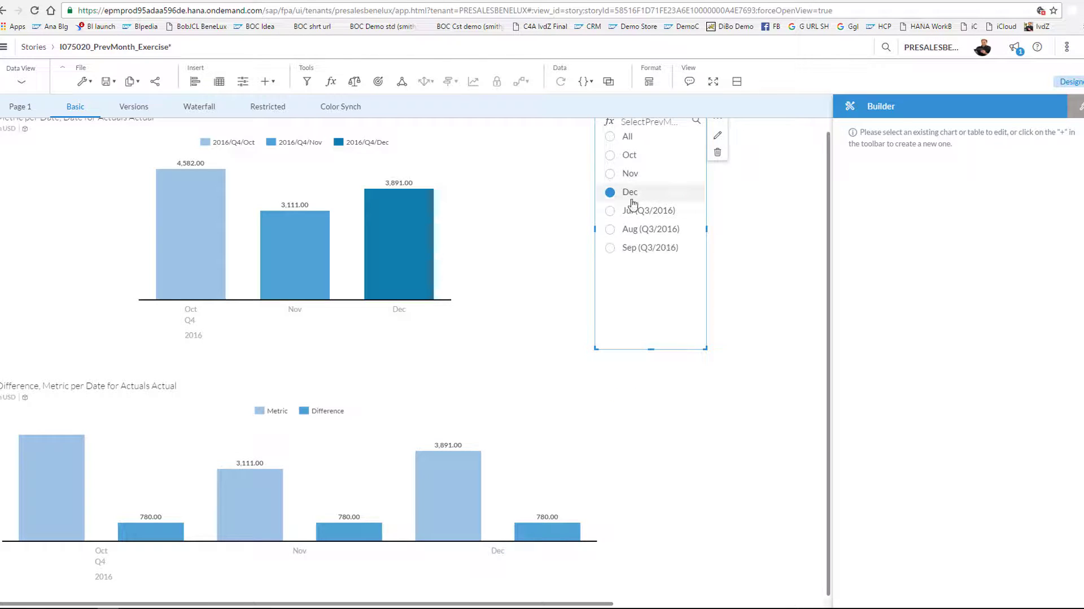
pyautogui.moveTo(452, 455)
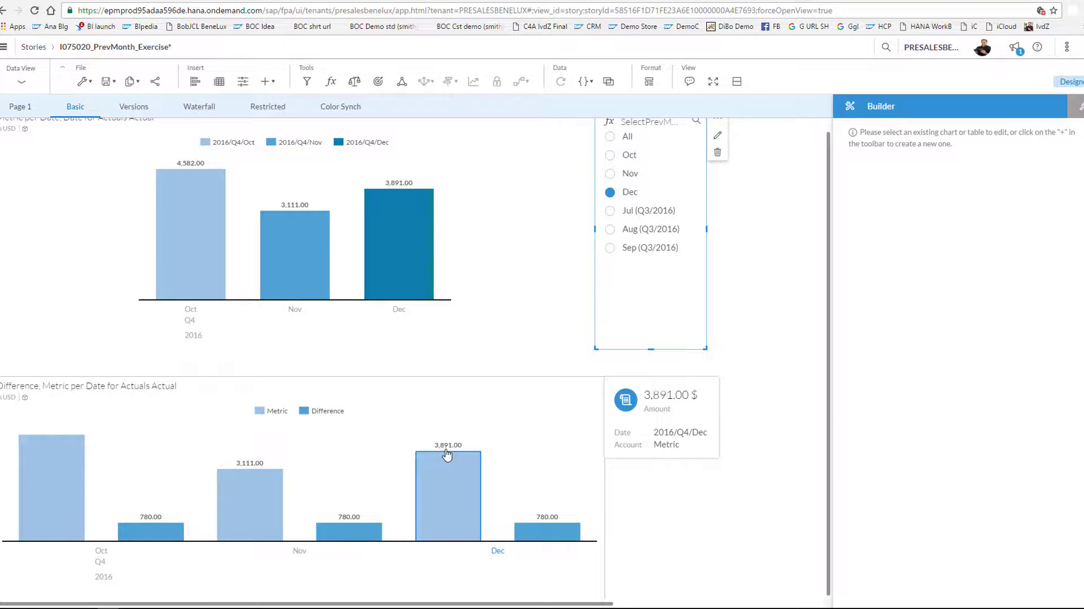
pyautogui.moveTo(295, 213)
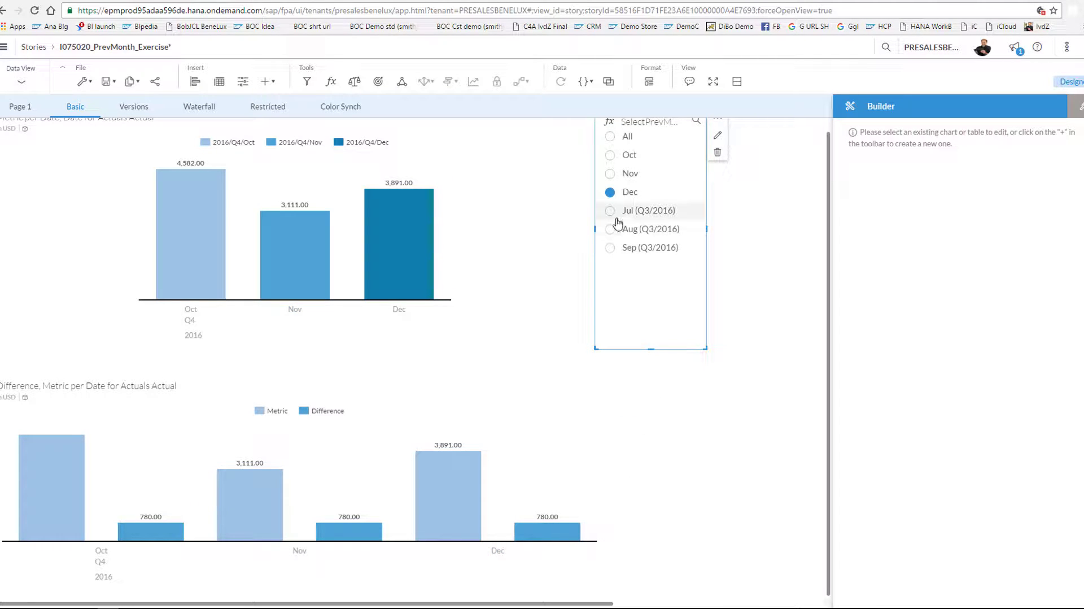
pyautogui.click(610, 175)
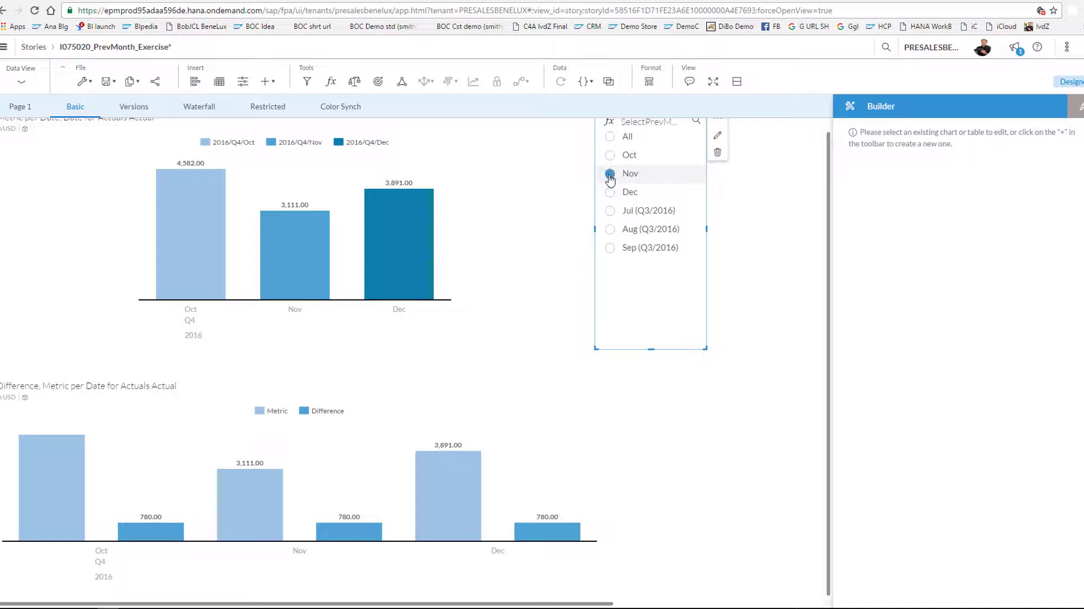
pyautogui.moveTo(534, 524)
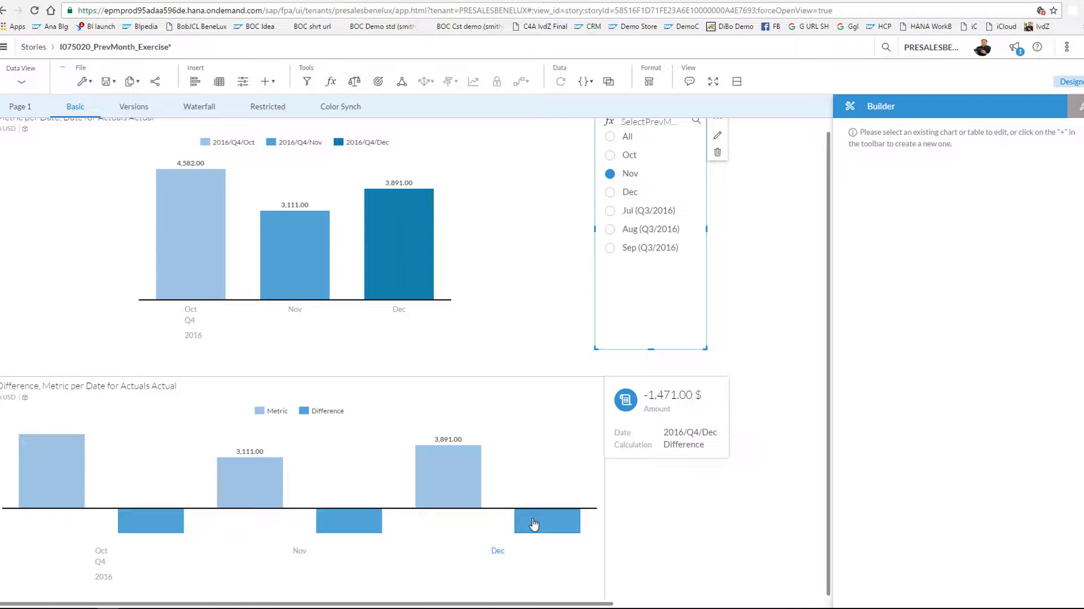
pyautogui.click(611, 227)
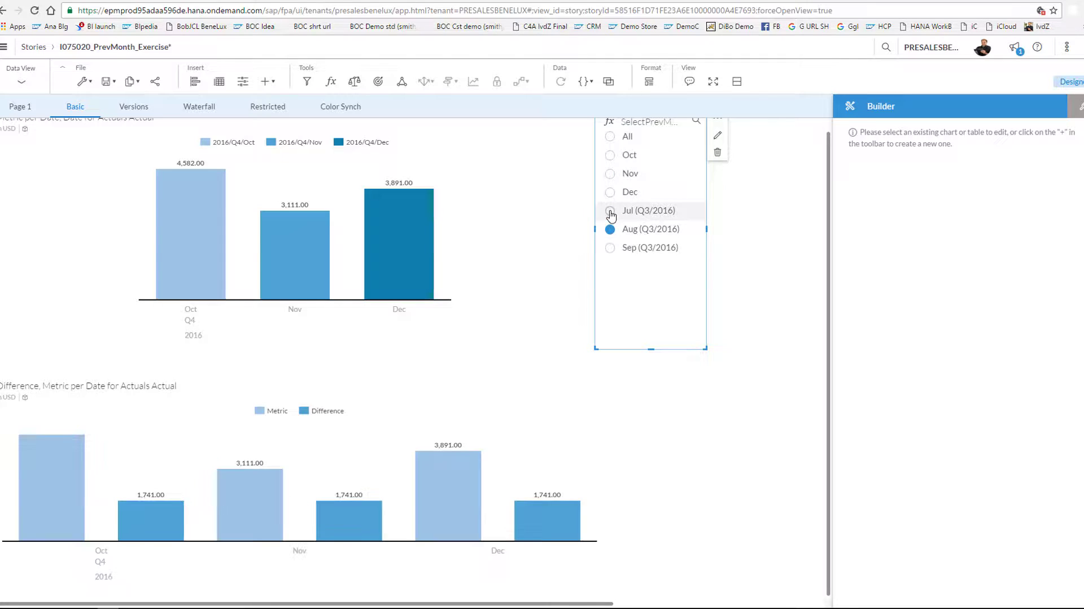
pyautogui.click(610, 211)
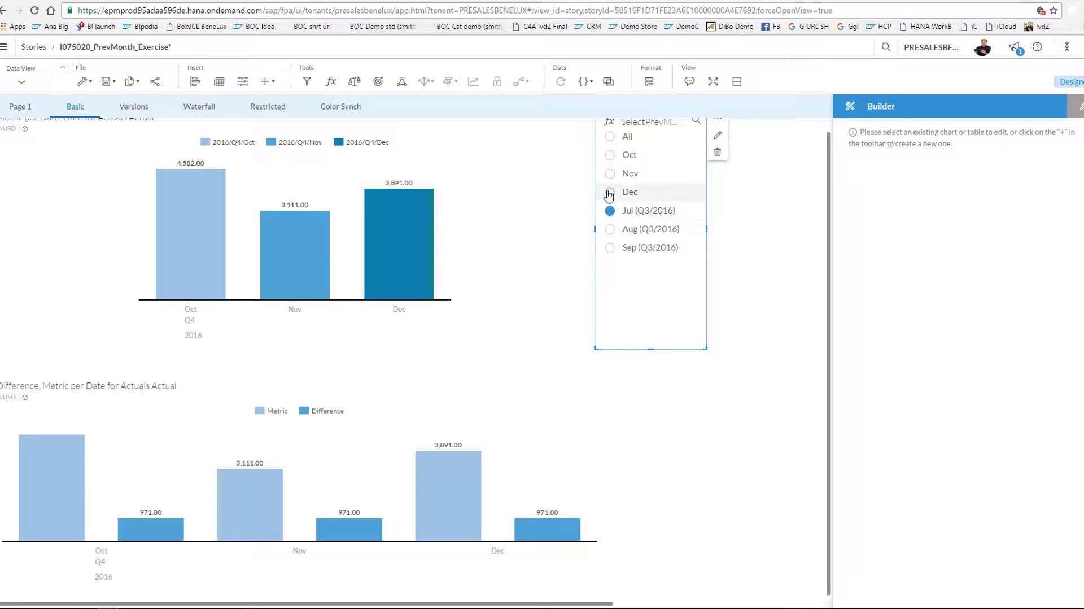
pyautogui.click(609, 192)
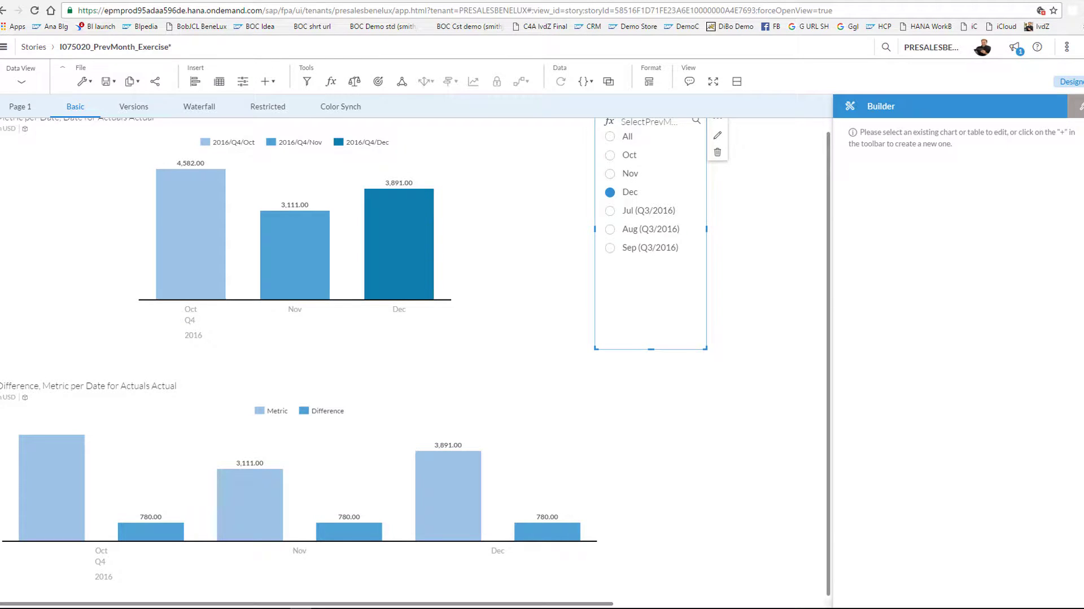
# Restore the Excel workbook, review Plan (A1:C24), Pred (A1:D24) and Act sheets, then minimize it
pyautogui.moveTo(0, 96); pyautogui.dragTo(650, 66)
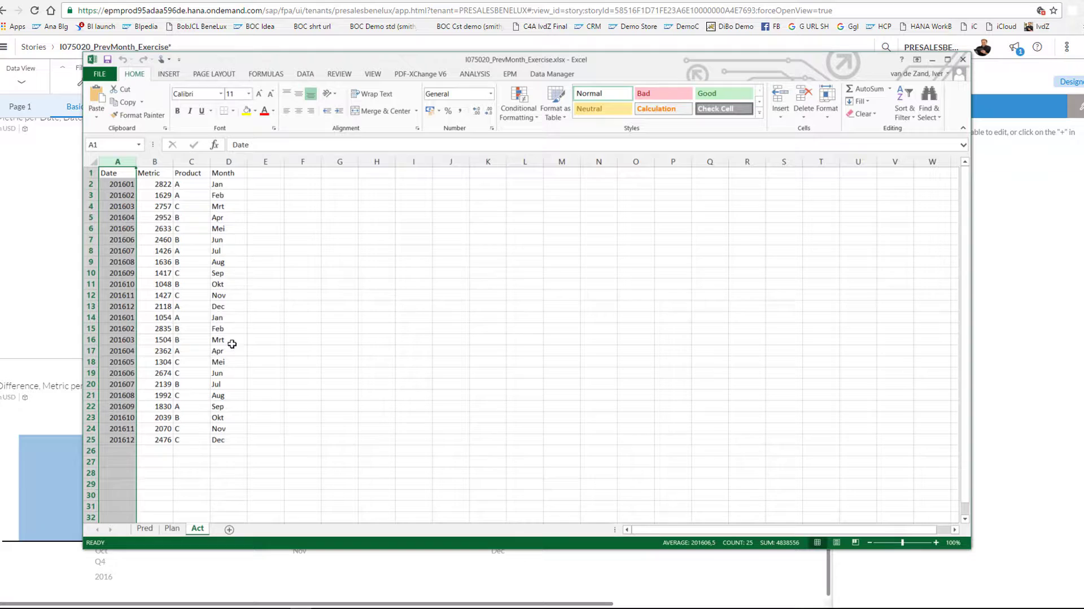
pyautogui.click(173, 529)
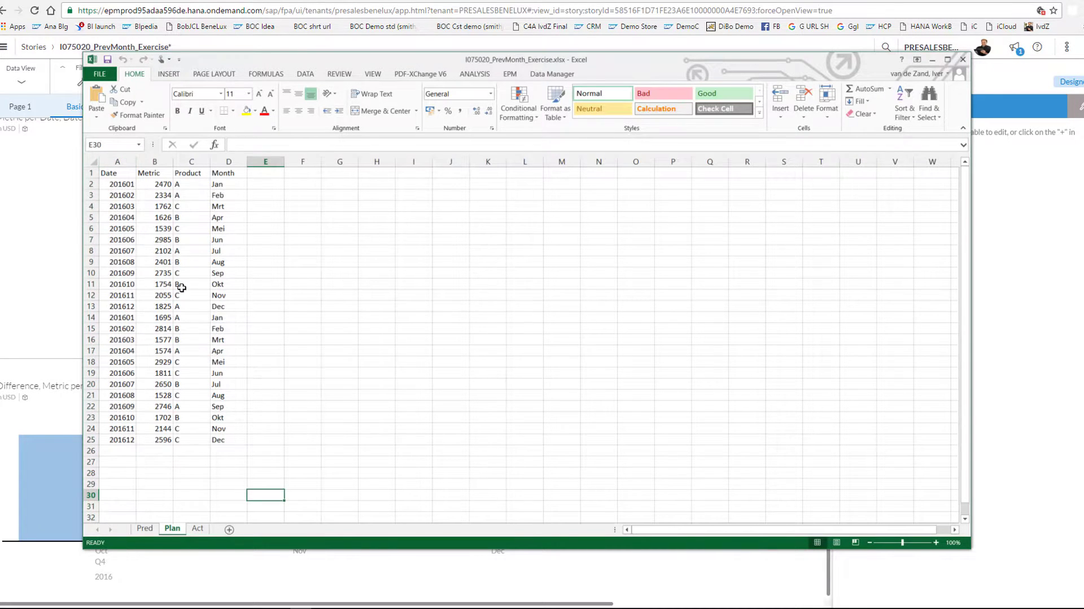
pyautogui.moveTo(117, 173); pyautogui.dragTo(192, 428)
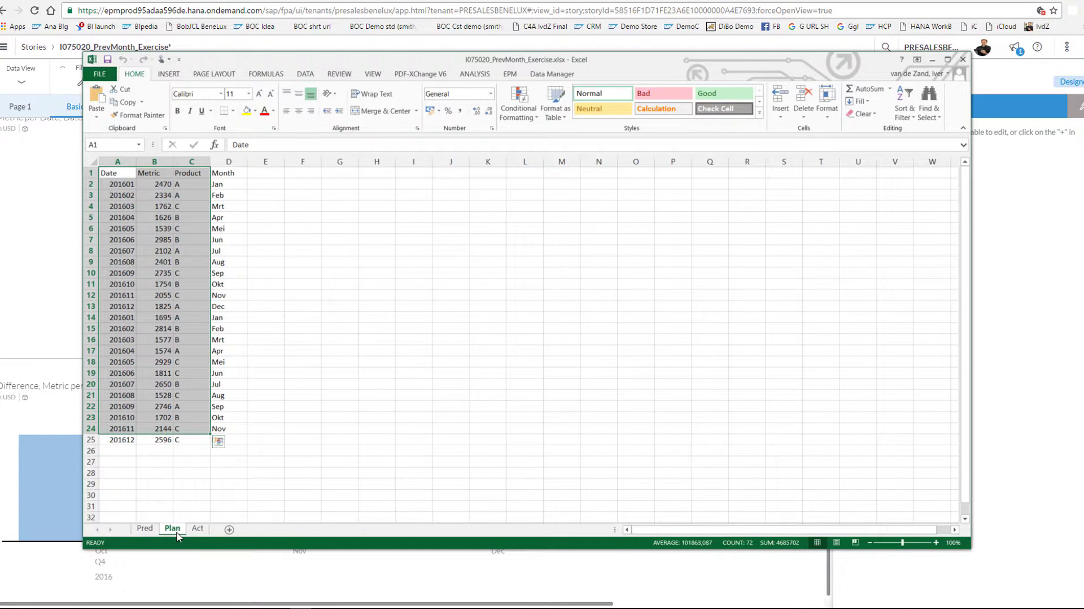
pyautogui.click(145, 529)
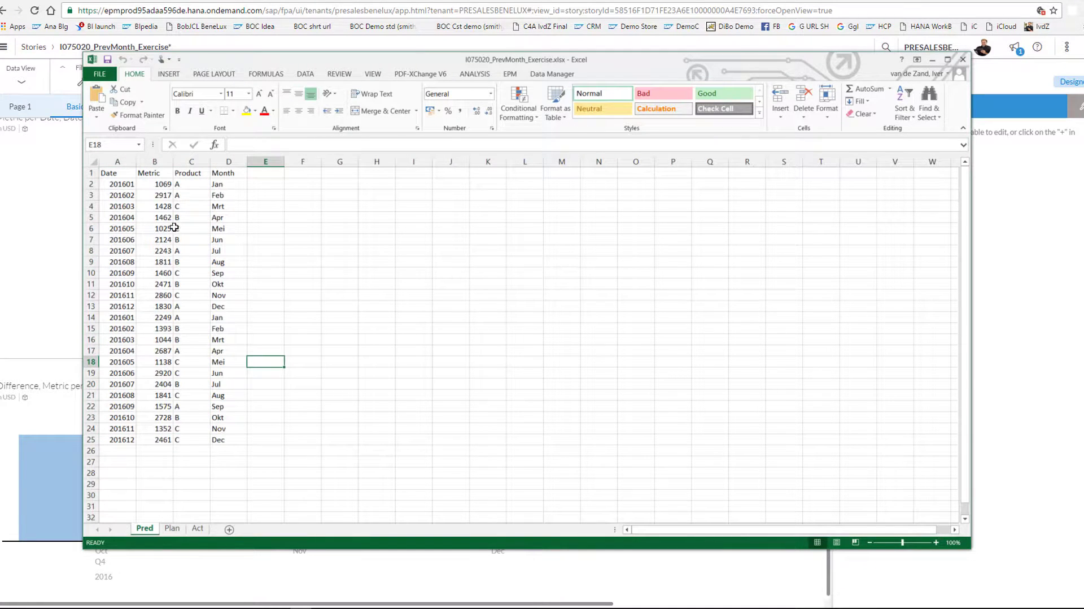
pyautogui.moveTo(125, 174); pyautogui.dragTo(225, 435)
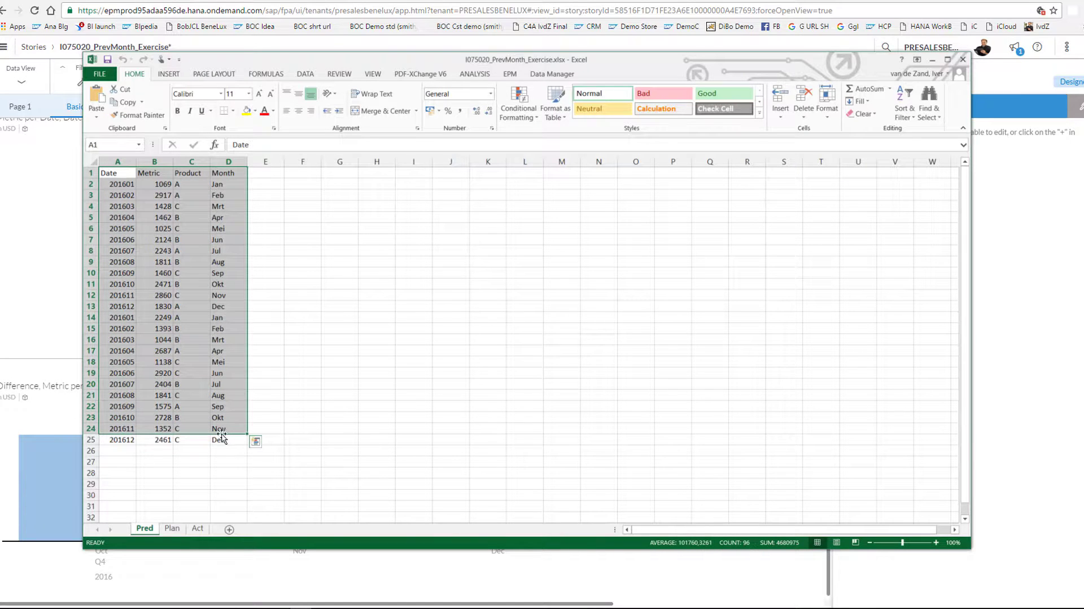
pyautogui.click(198, 528)
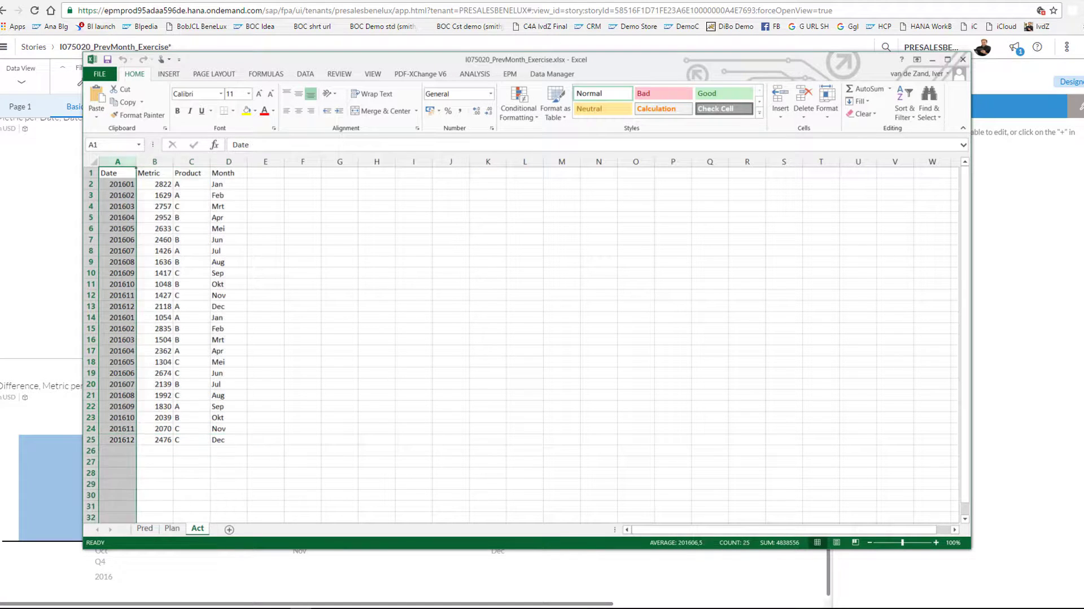
pyautogui.click(932, 64)
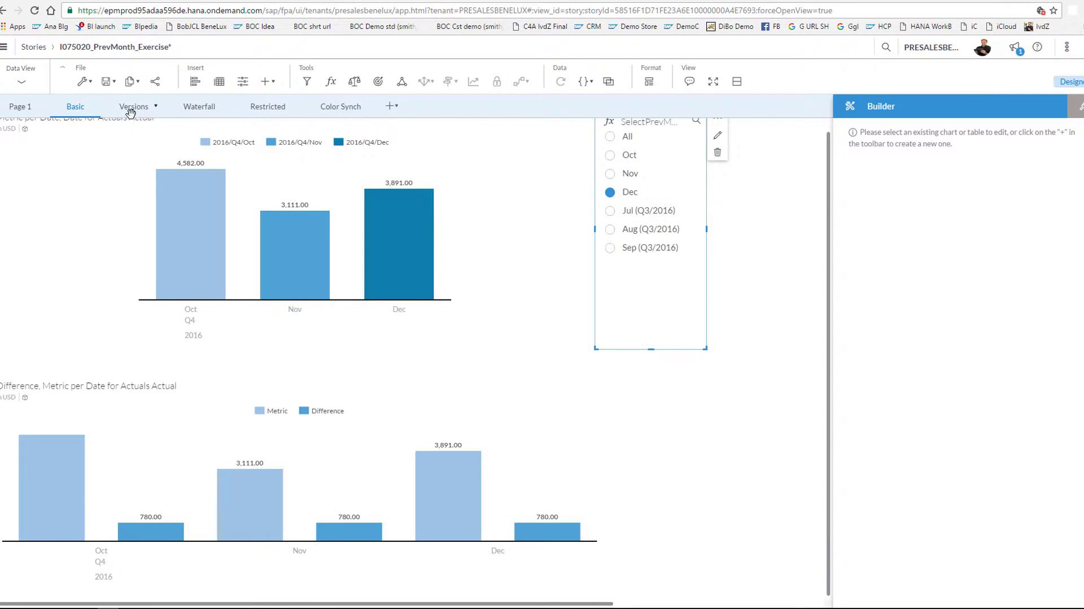
# Go to the Versions page, then select and clear the Nov bars in the top Metric chart
pyautogui.click(132, 111)
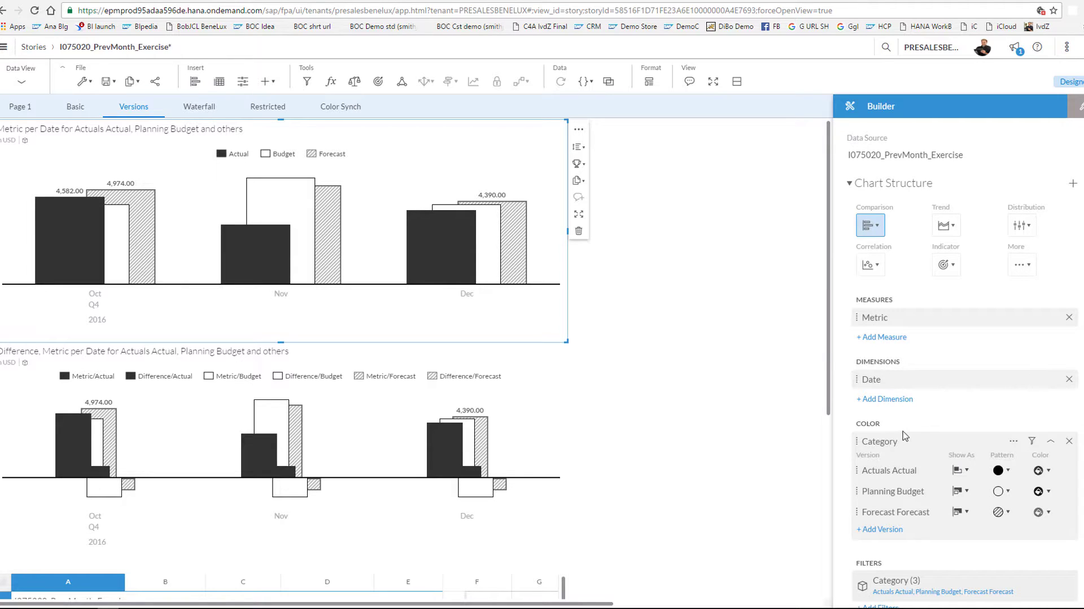
pyautogui.click(285, 296)
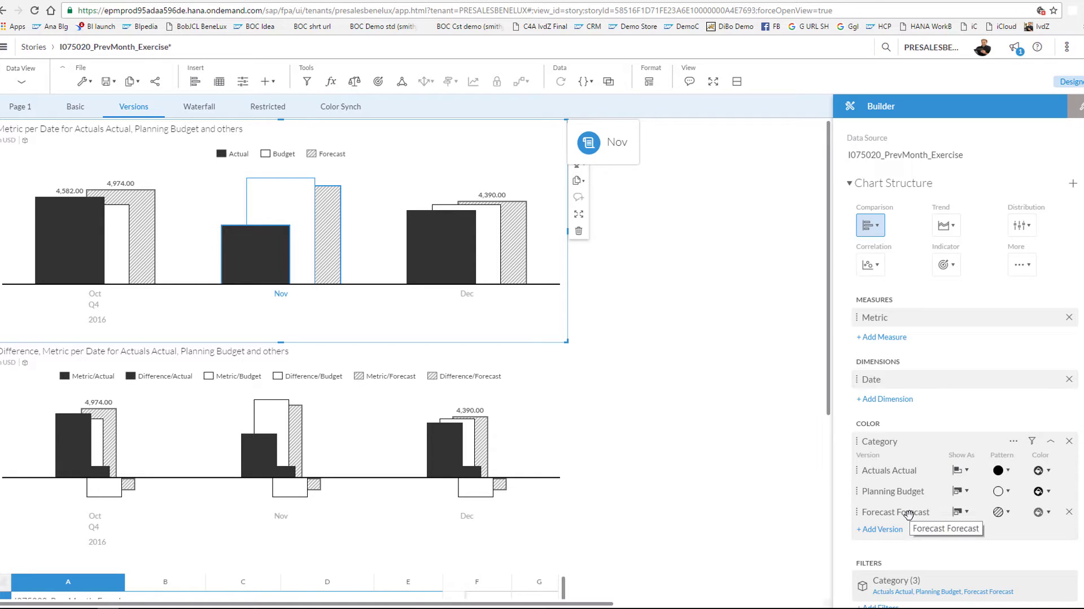
pyautogui.click(457, 236)
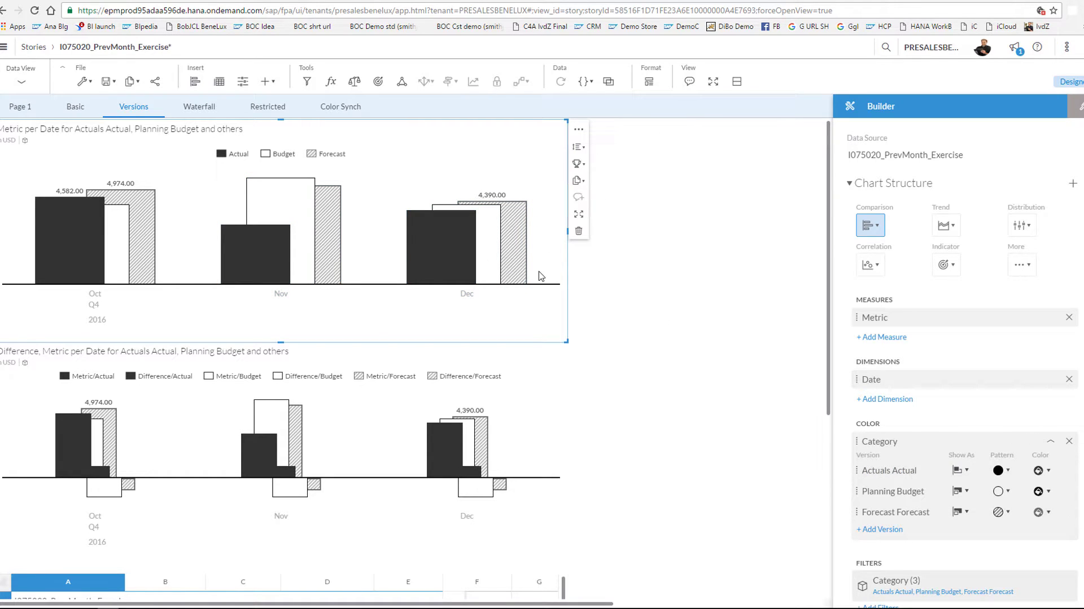
# Select the lower Difference chart to show its measures and Category versions in the Builder
pyautogui.click(542, 416)
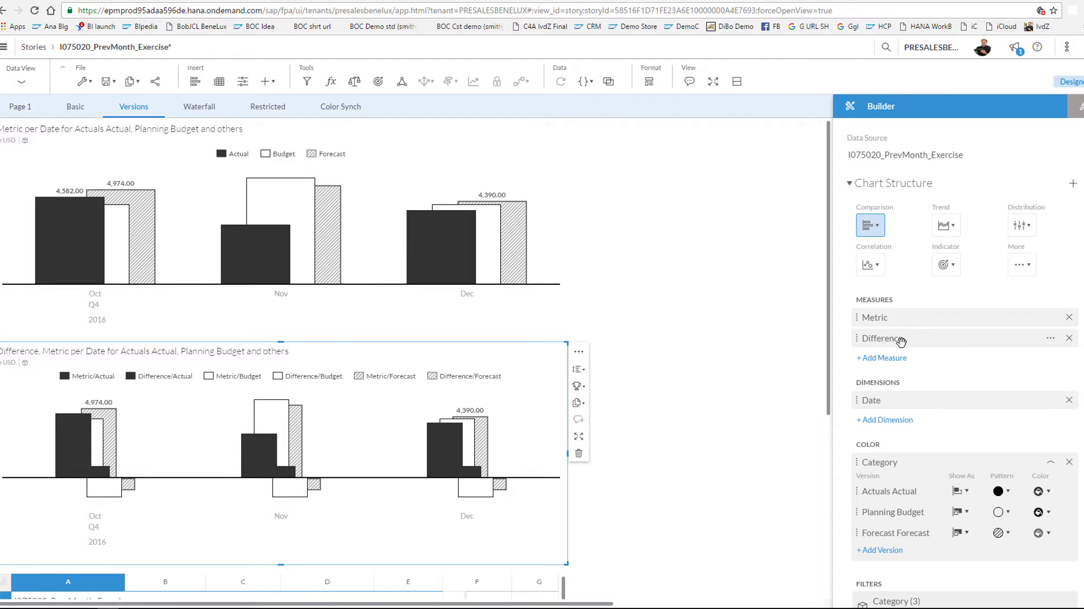
pyautogui.moveTo(502, 487)
pyautogui.moveTo(334, 230)
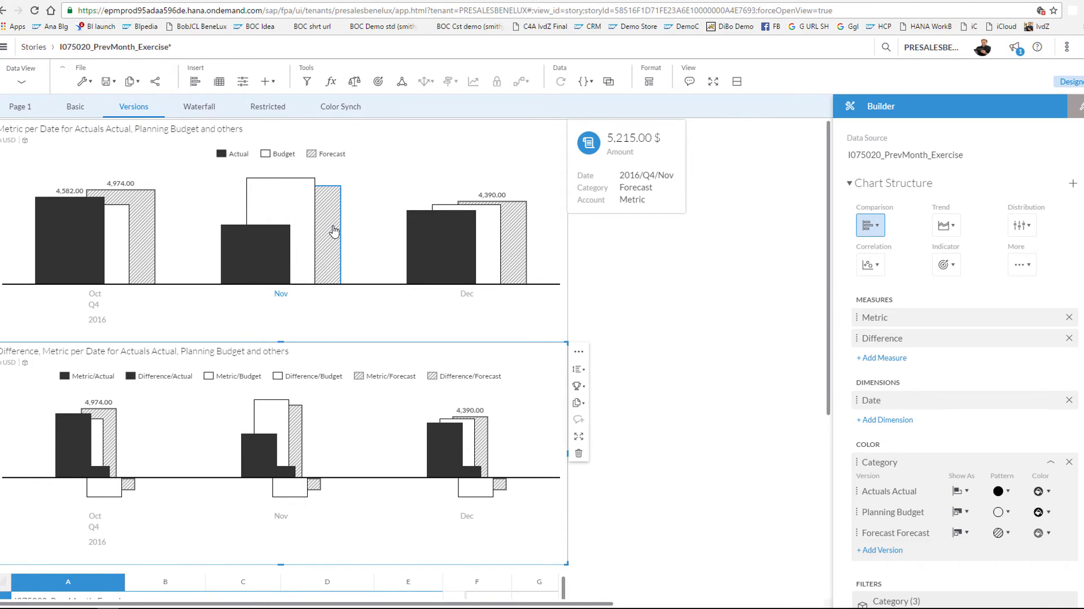